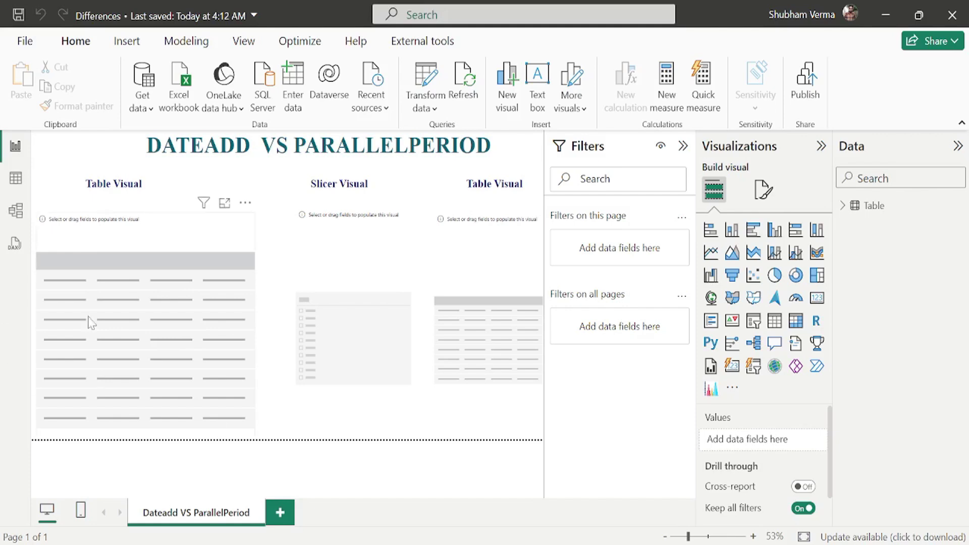
Step: Inspect the three empty report visuals and the source table's Date and Sales data, and return to the report
{"action": "left_click", "coordinate": [105, 298]}
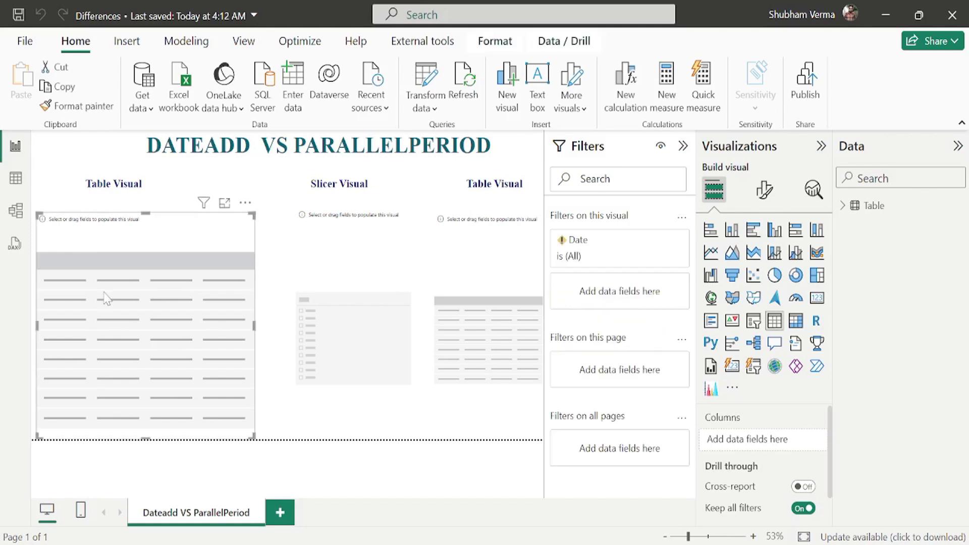
{"action": "left_click", "coordinate": [333, 243]}
{"action": "left_click", "coordinate": [494, 244]}
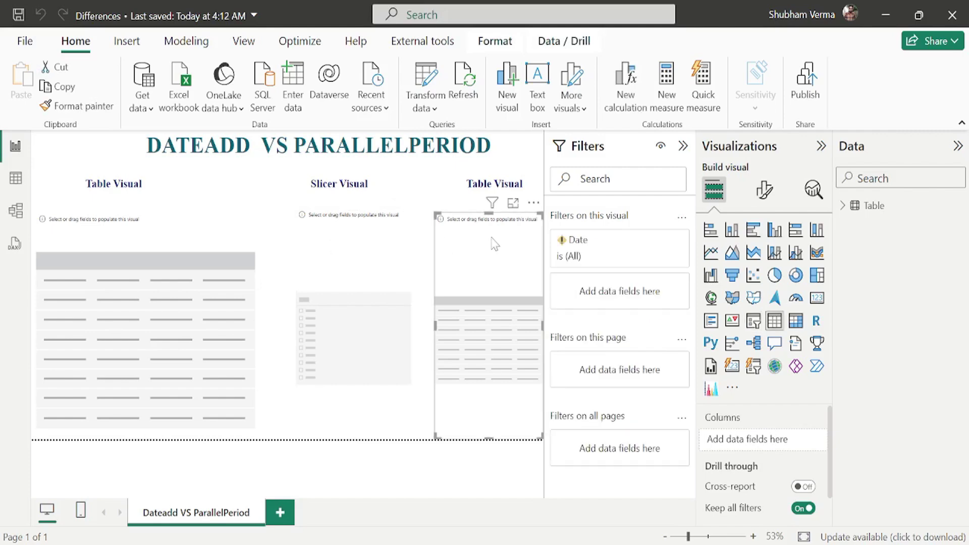
{"action": "left_click", "coordinate": [16, 179]}
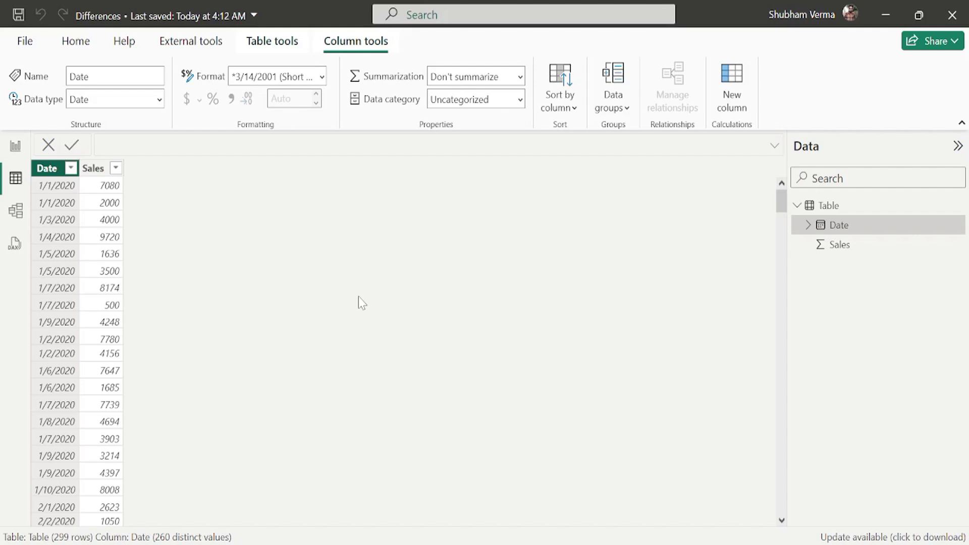
{"action": "left_click", "coordinate": [18, 146]}
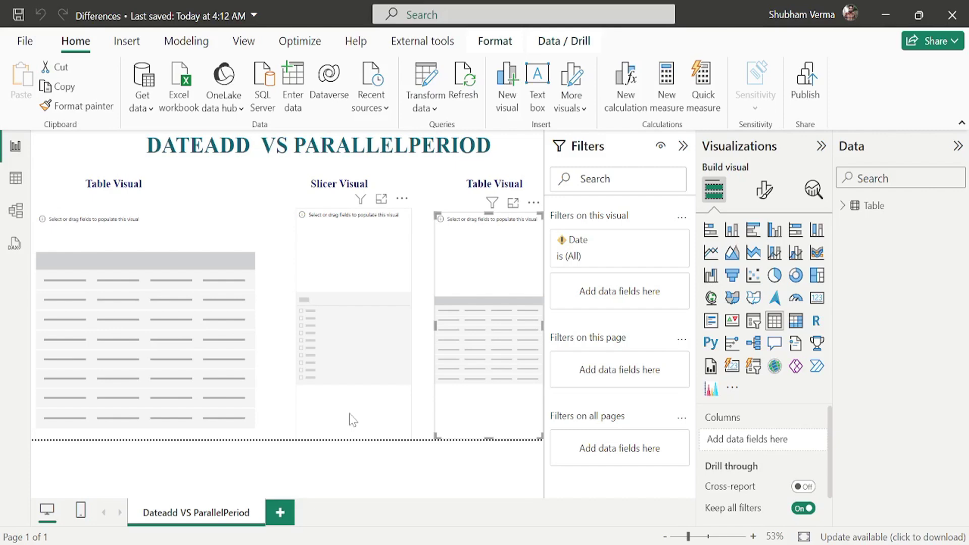
Step: Create a calculated table with the formula Date_Table = CALENDARAUTO()
{"action": "left_click", "coordinate": [205, 48]}
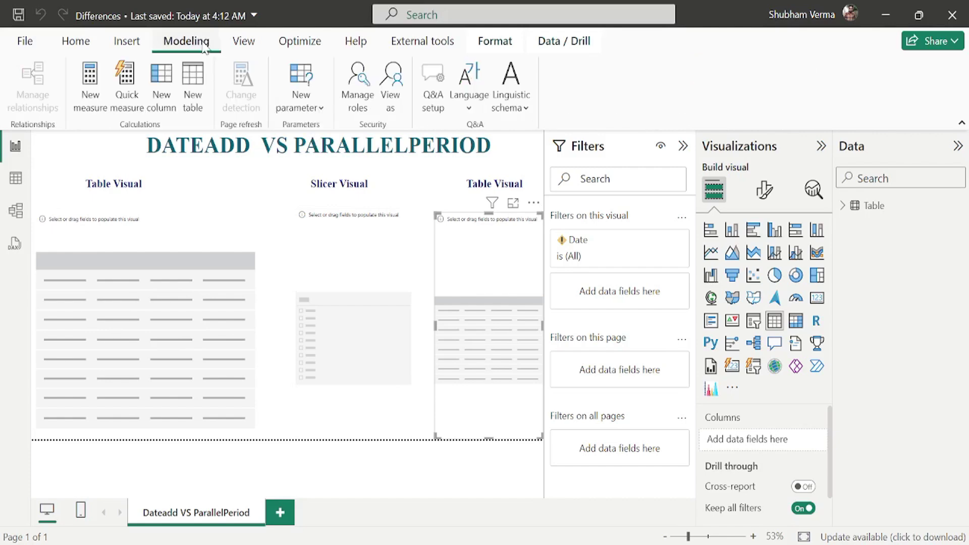
{"action": "left_click", "coordinate": [197, 106]}
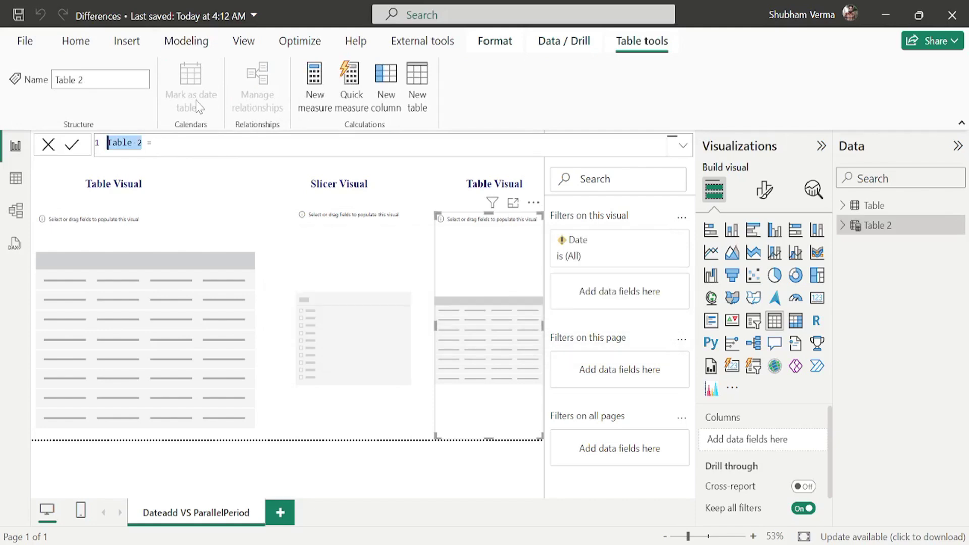
{"action": "key", "text": "BackSpace"}
{"action": "type", "text": "Date_Table"}
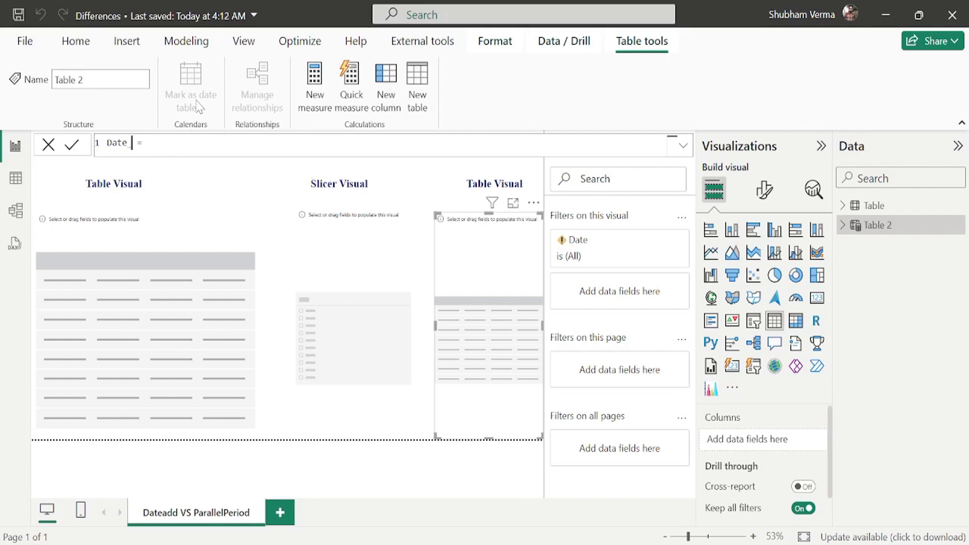
{"action": "key", "text": "End"}
{"action": "type", "text": "cal"}
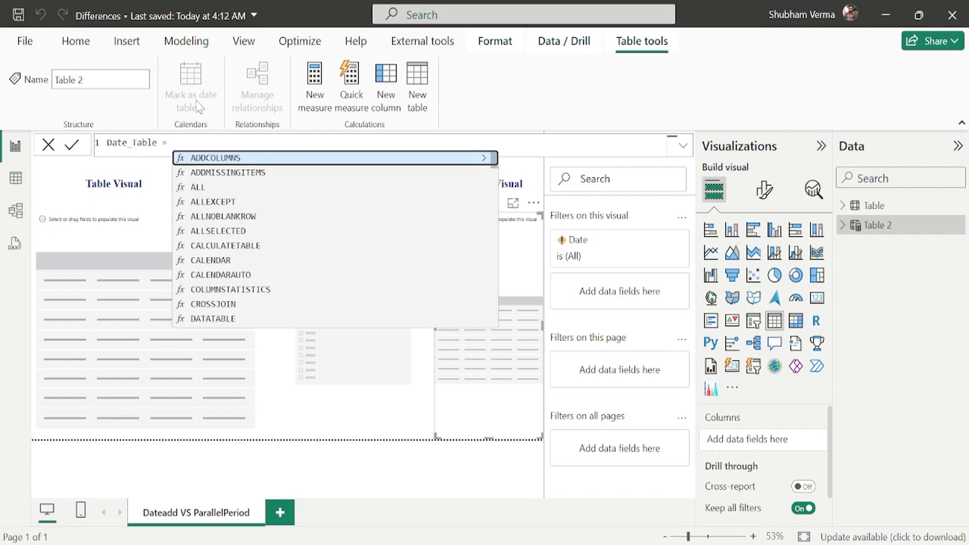
{"action": "key", "text": "Down"}
{"action": "key", "text": "Down"}
{"action": "key", "text": "Tab"}
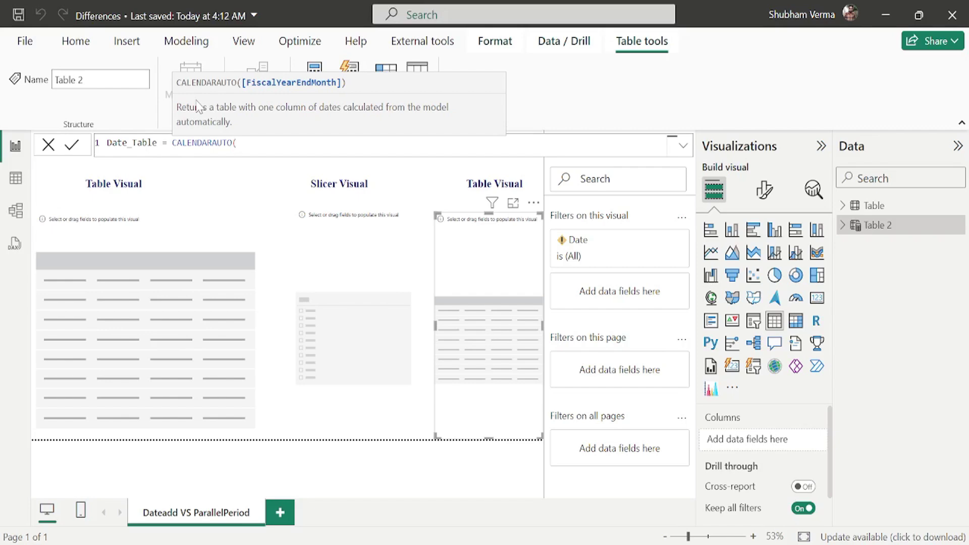
{"action": "type", "text": ")"}
{"action": "key", "text": "Return"}
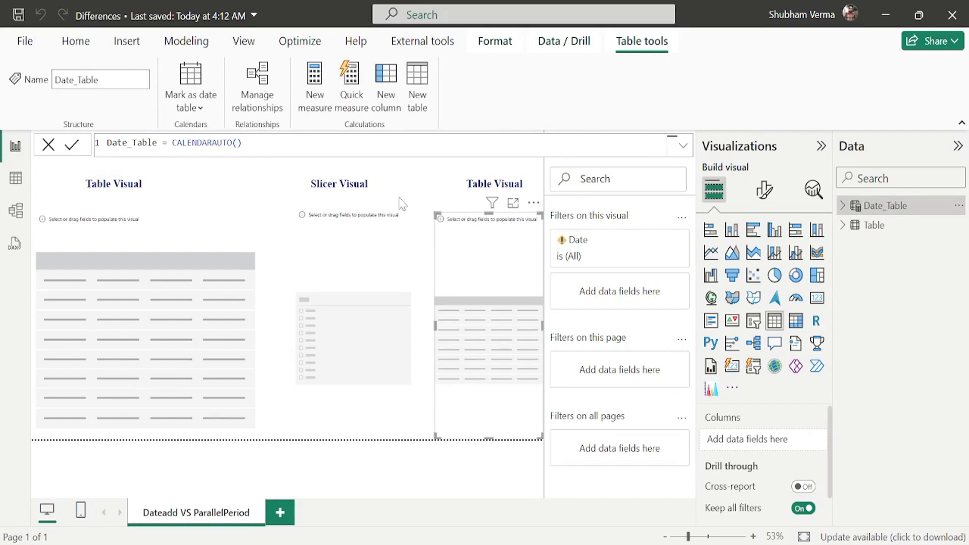
Step: Set the format of Date_Table's Date column to Short Date (*3/14/2001)
{"action": "mouse_move", "coordinate": [898, 209]}
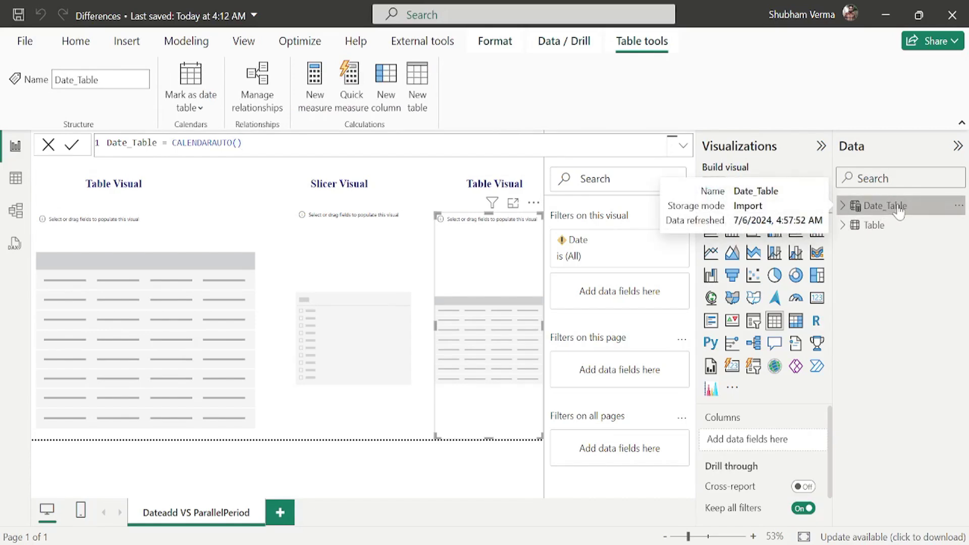
{"action": "left_click", "coordinate": [16, 180]}
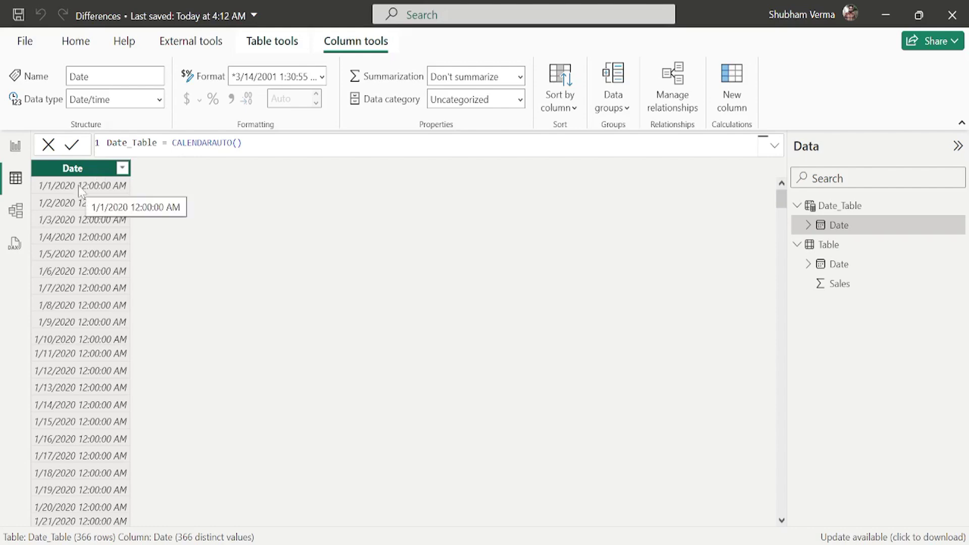
{"action": "left_click", "coordinate": [323, 76]}
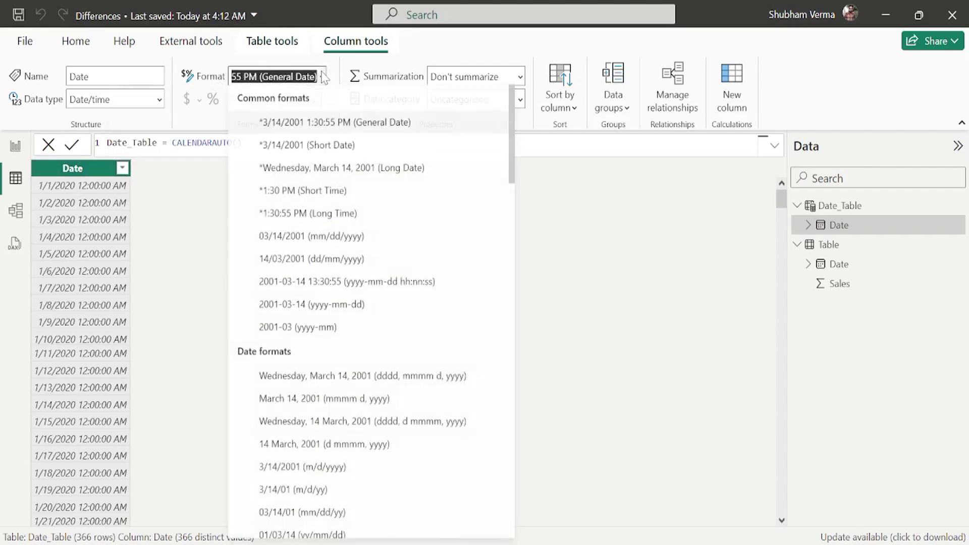
{"action": "left_click", "coordinate": [329, 145]}
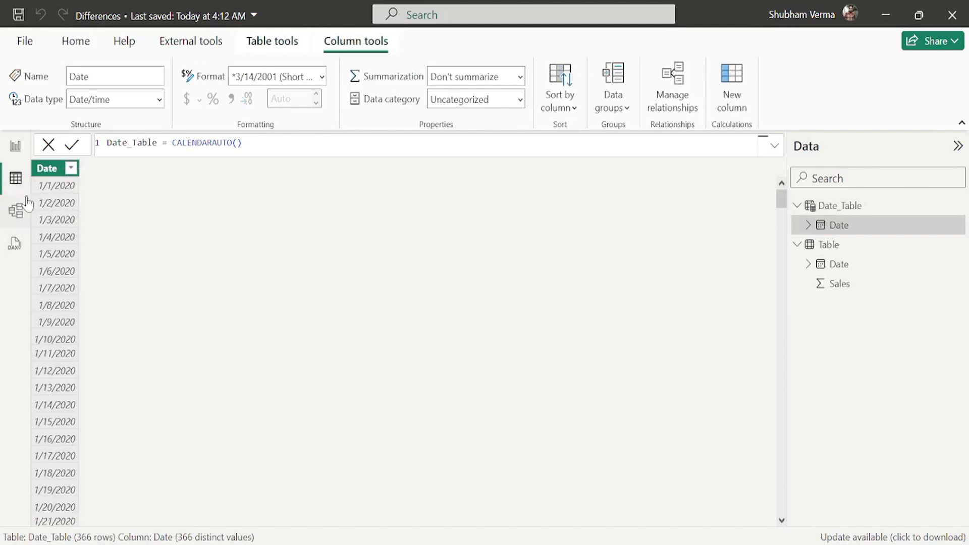
Step: Relate Date_Table's Date column to the Date column of Table in the model, and return to the report
{"action": "left_click", "coordinate": [16, 211]}
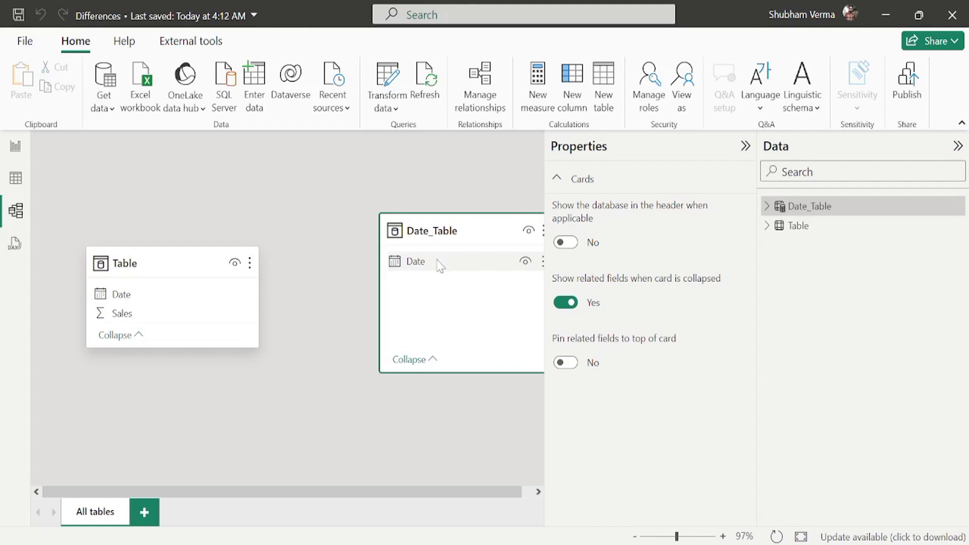
{"action": "left_click_drag", "start_coordinate": [440, 266], "coordinate": [141, 298]}
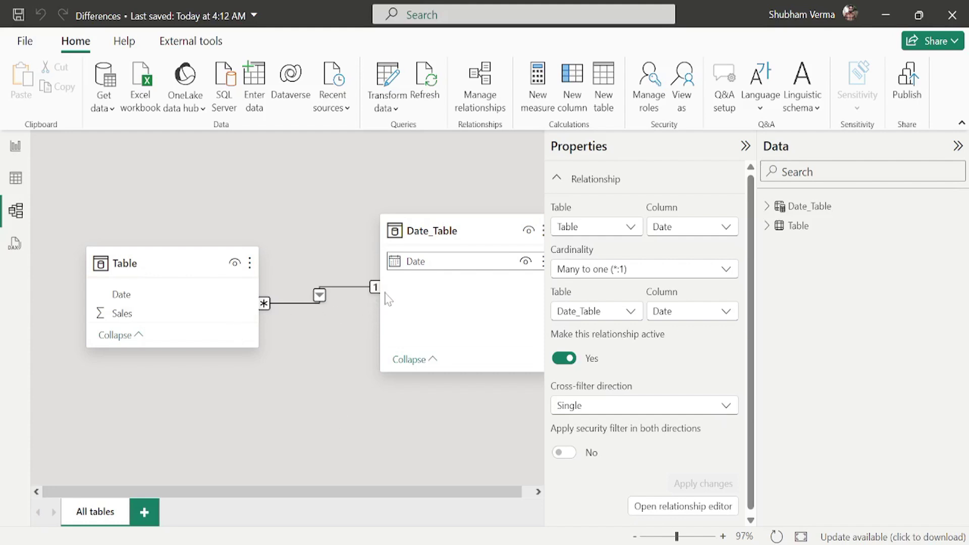
{"action": "left_click", "coordinate": [16, 149]}
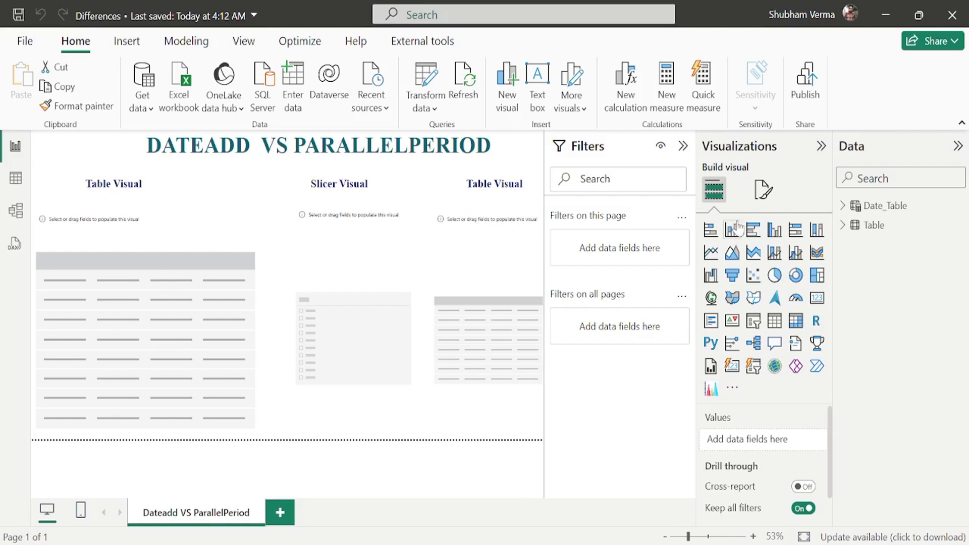
Step: Fill the first table visual with Date_Table's Date, keeping only the Month level, and the Sales field from Table
{"action": "left_click", "coordinate": [843, 207]}
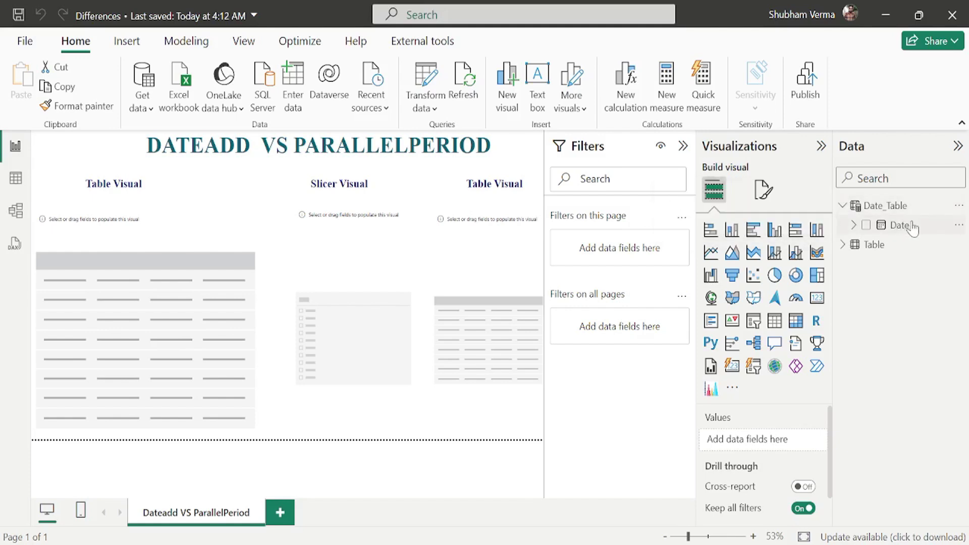
{"action": "left_click_drag", "start_coordinate": [911, 228], "coordinate": [190, 342]}
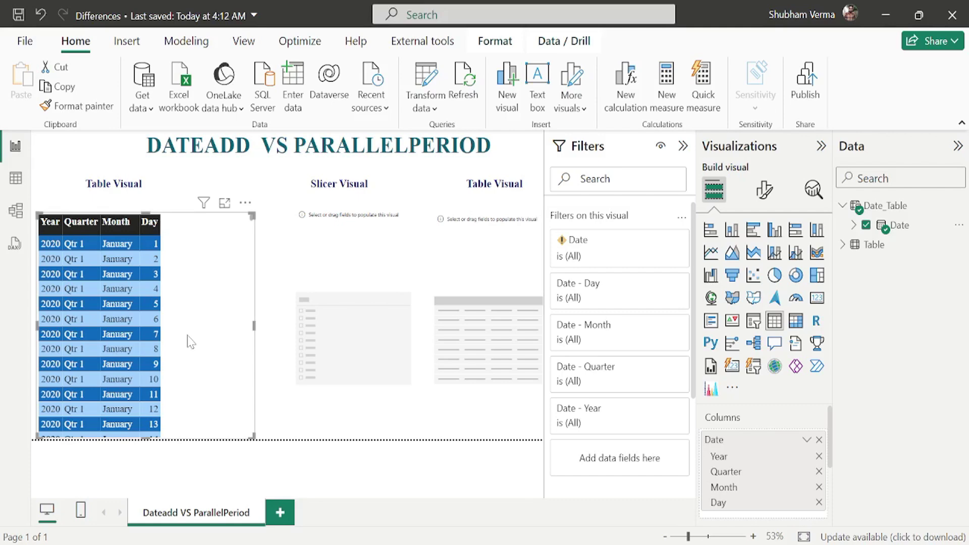
{"action": "left_click", "coordinate": [819, 456]}
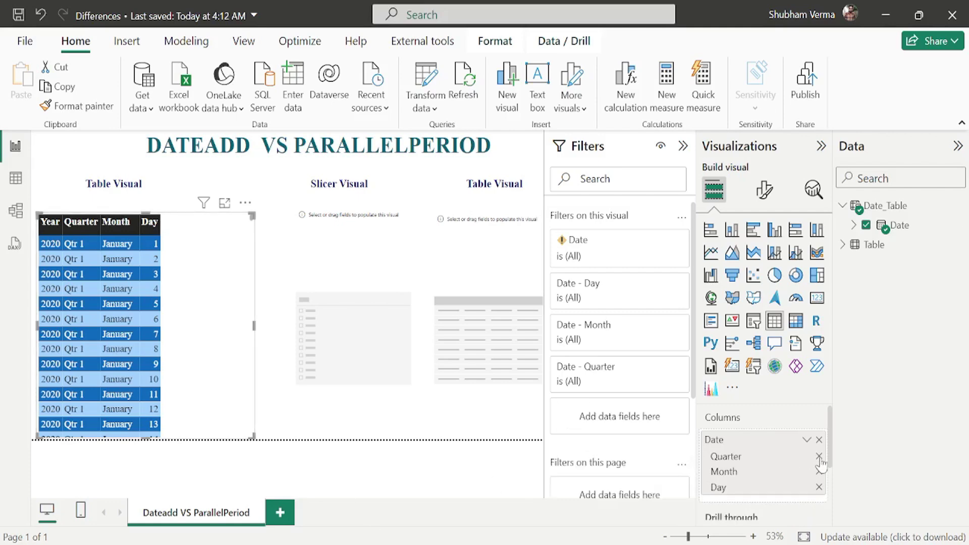
{"action": "left_click", "coordinate": [818, 487]}
{"action": "left_click", "coordinate": [819, 456]}
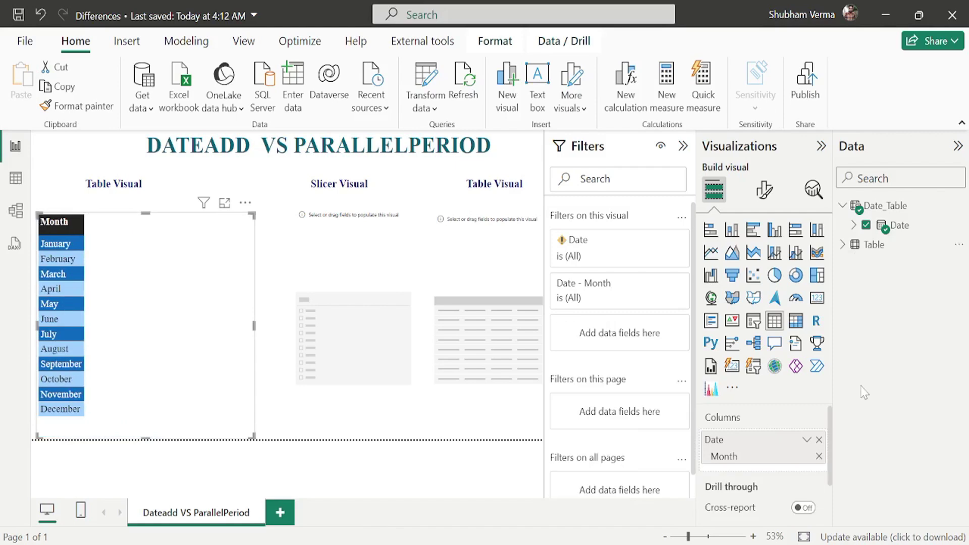
{"action": "left_click", "coordinate": [842, 245]}
{"action": "left_click_drag", "start_coordinate": [919, 289], "coordinate": [173, 340]}
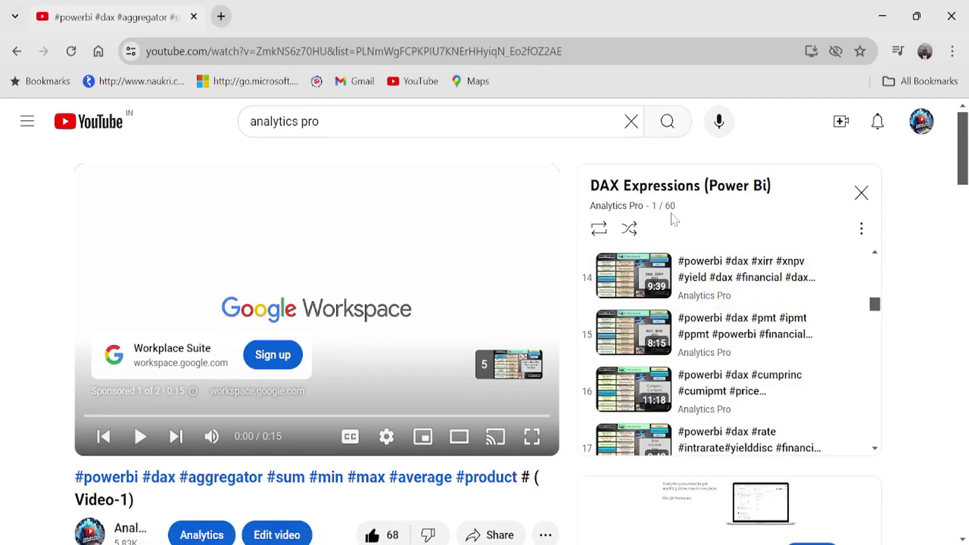
{"action": "left_click_drag", "start_coordinate": [878, 316], "coordinate": [876, 255]}
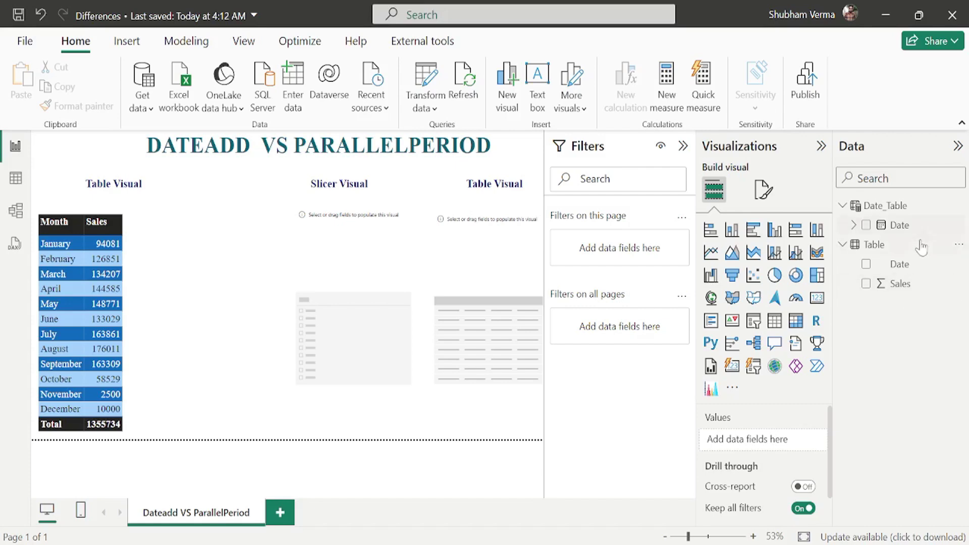
Step: Add a new measure to Table and name it Dateadd in its formula
{"action": "left_click", "coordinate": [960, 248]}
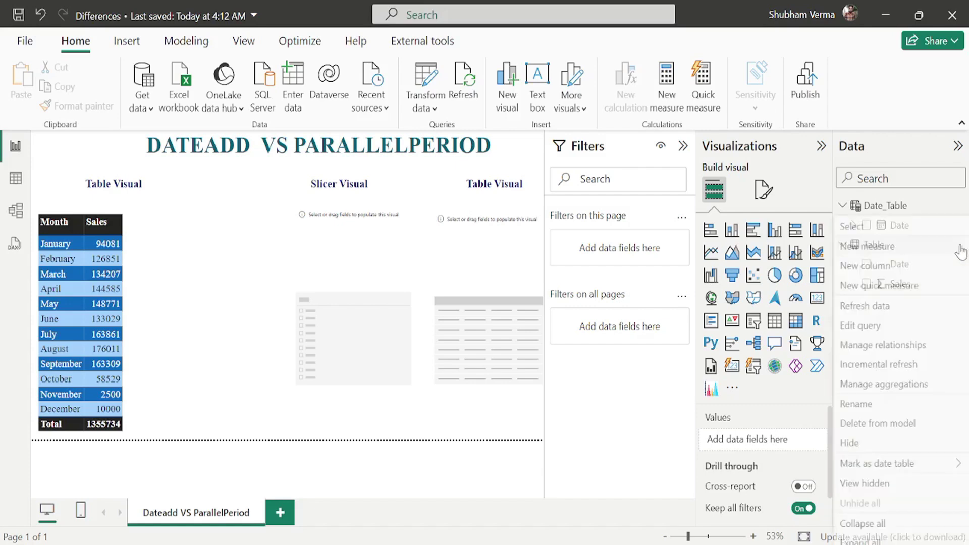
{"action": "left_click", "coordinate": [887, 248]}
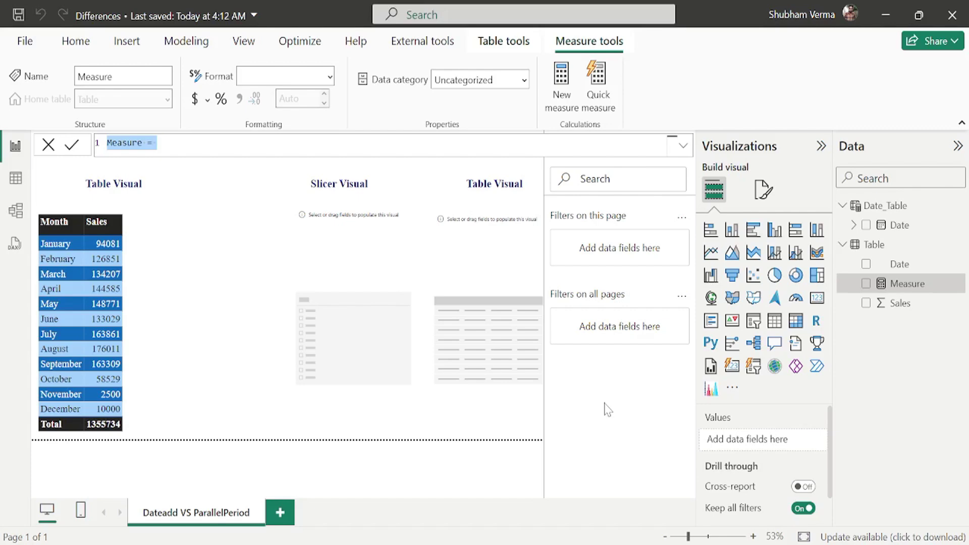
{"action": "key", "text": "Left"}
{"action": "key", "text": "Right"}
{"action": "key", "text": "Right"}
{"action": "key", "text": "Right"}
{"action": "key", "text": "Right"}
{"action": "key", "text": "Right"}
{"action": "key", "text": "Right"}
{"action": "key", "text": "Right"}
{"action": "key", "text": "BackSpace"}
{"action": "key", "text": "BackSpace"}
{"action": "key", "text": "BackSpace"}
{"action": "key", "text": "BackSpace"}
{"action": "key", "text": "BackSpace"}
{"action": "key", "text": "BackSpace"}
{"action": "key", "text": "BackSpace"}
{"action": "type", "text": "Dateadd"}
{"action": "key", "text": "End"}
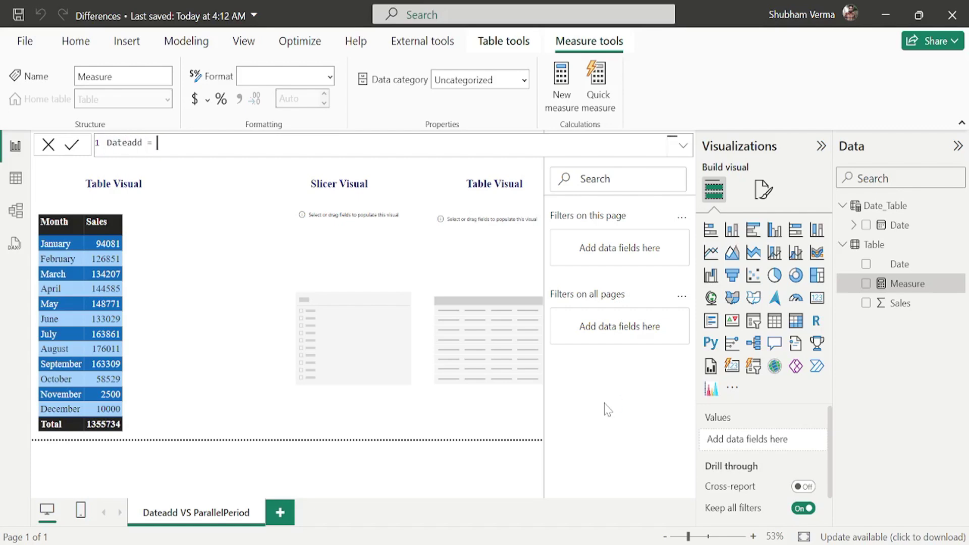
Step: Start the Dateadd measure's formula with CALCULATE(SUM('Table'[Sales])
{"action": "type", "text": "cal"}
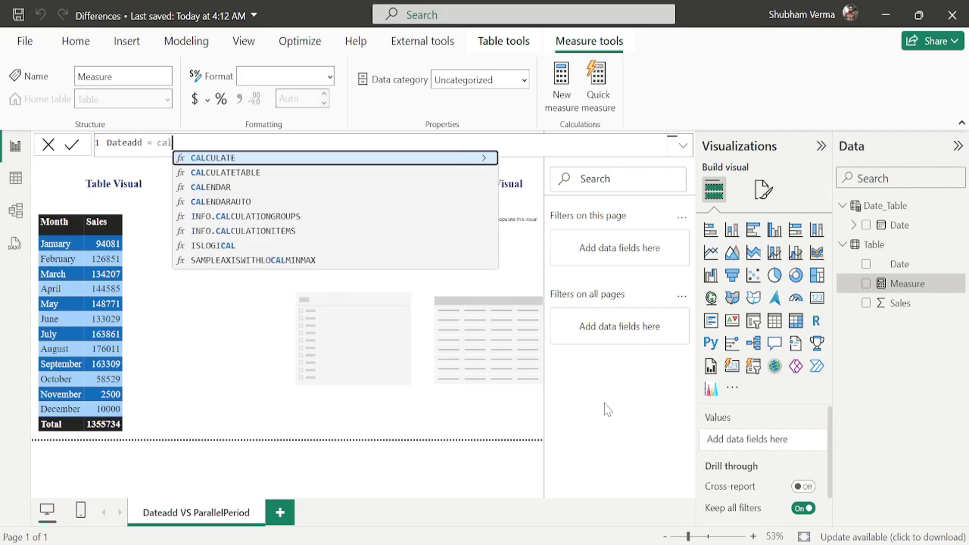
{"action": "key", "text": "Tab"}
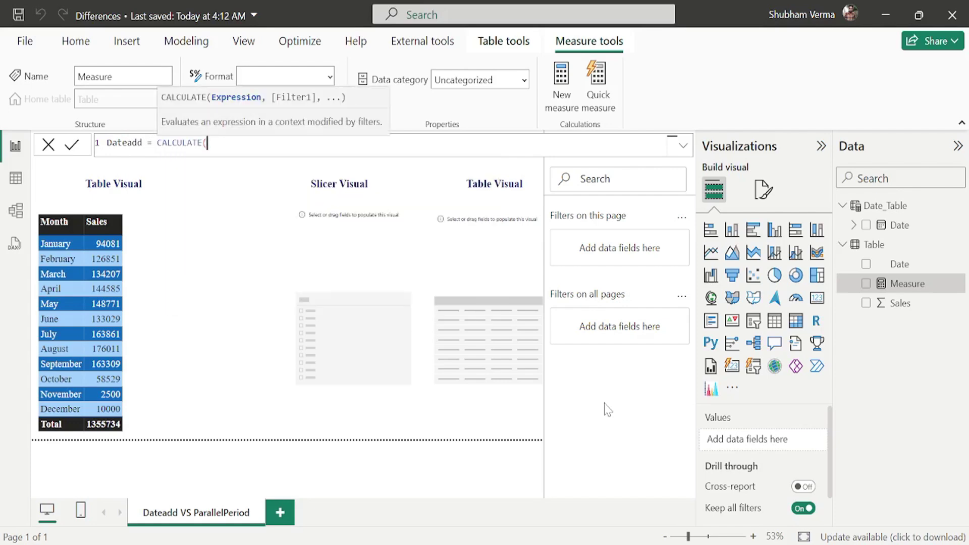
{"action": "type", "text": "sum"}
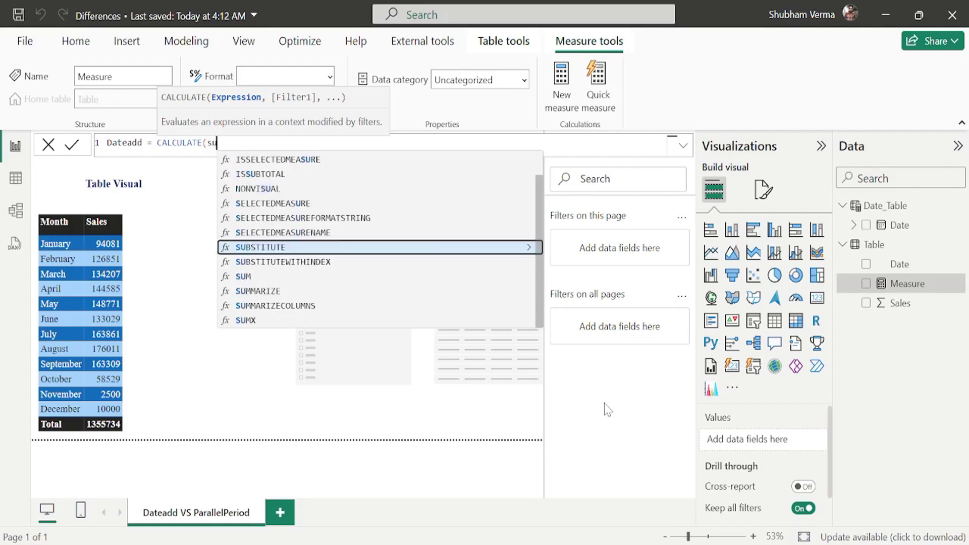
{"action": "key", "text": "Tab"}
{"action": "key", "text": "Up"}
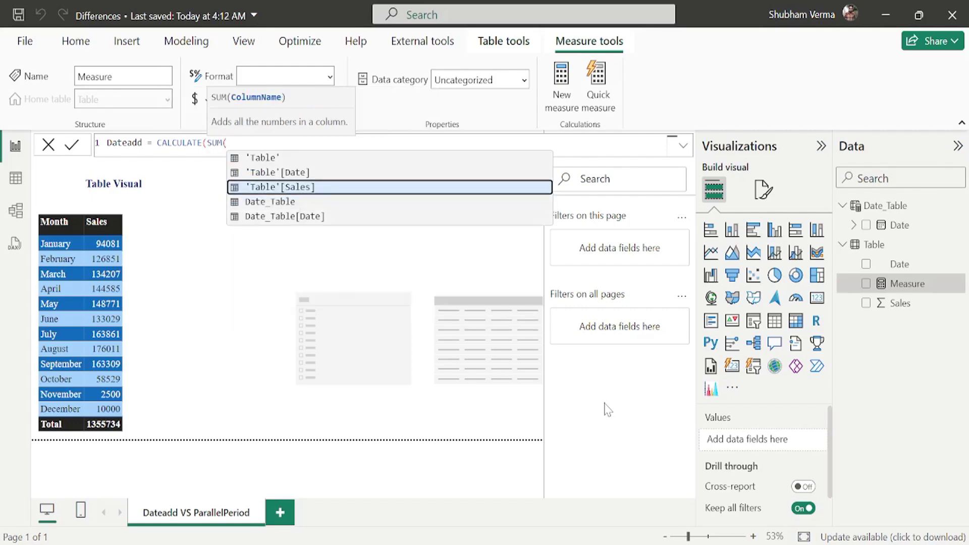
{"action": "key", "text": "Tab"}
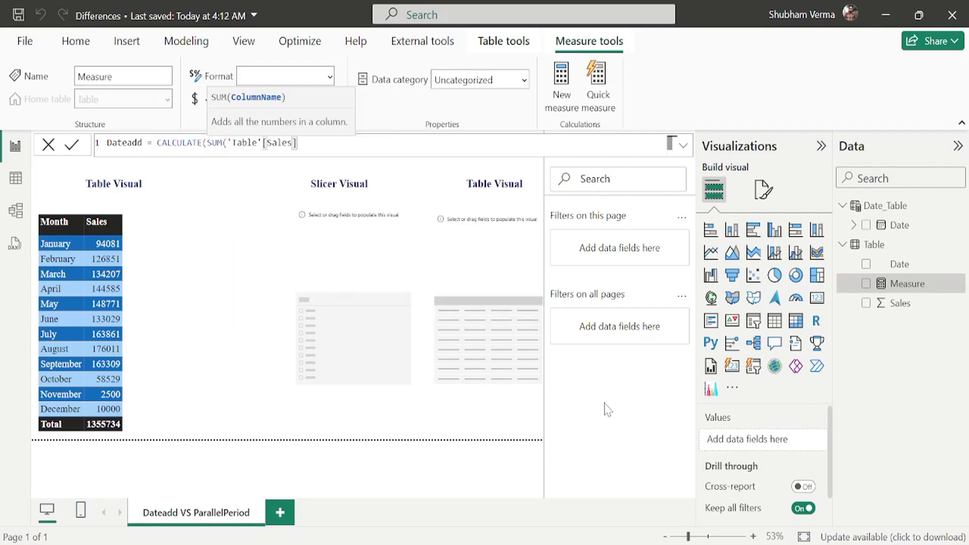
{"action": "type", "text": ")"}
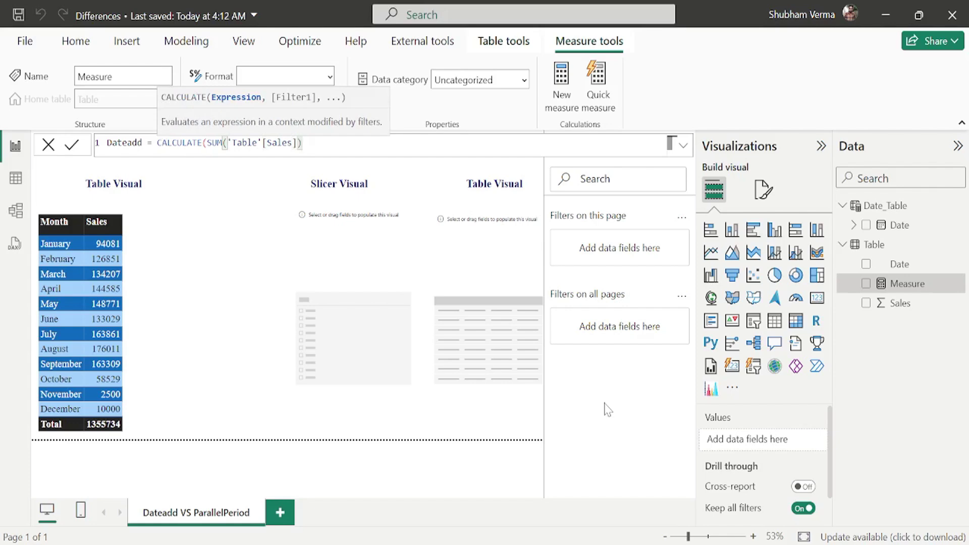
Step: Add a DATEADD filter argument to the Dateadd measure, with Date_Table[Date] as its dates
{"action": "type", "text": ","}
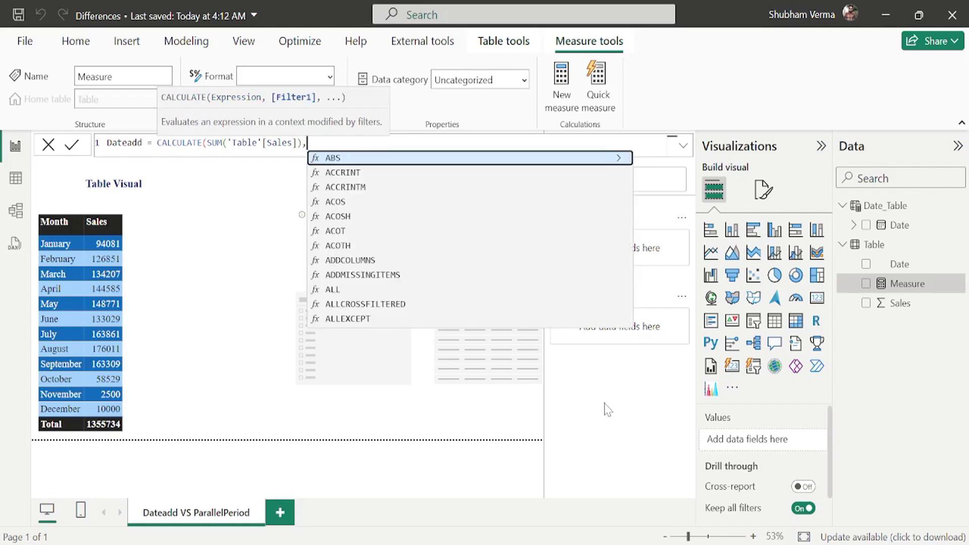
{"action": "type", "text": "date"}
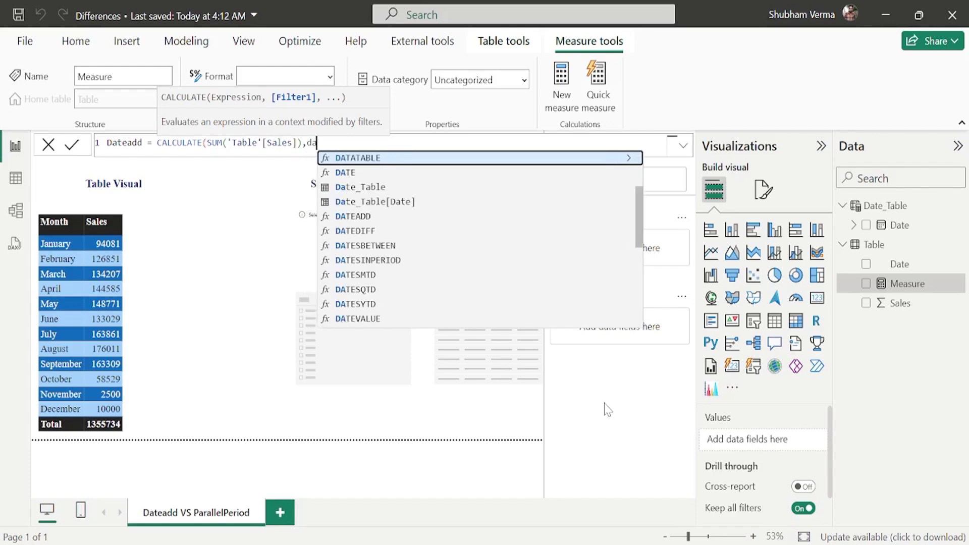
{"action": "key", "text": "Down"}
{"action": "key", "text": "Down"}
{"action": "key", "text": "Down"}
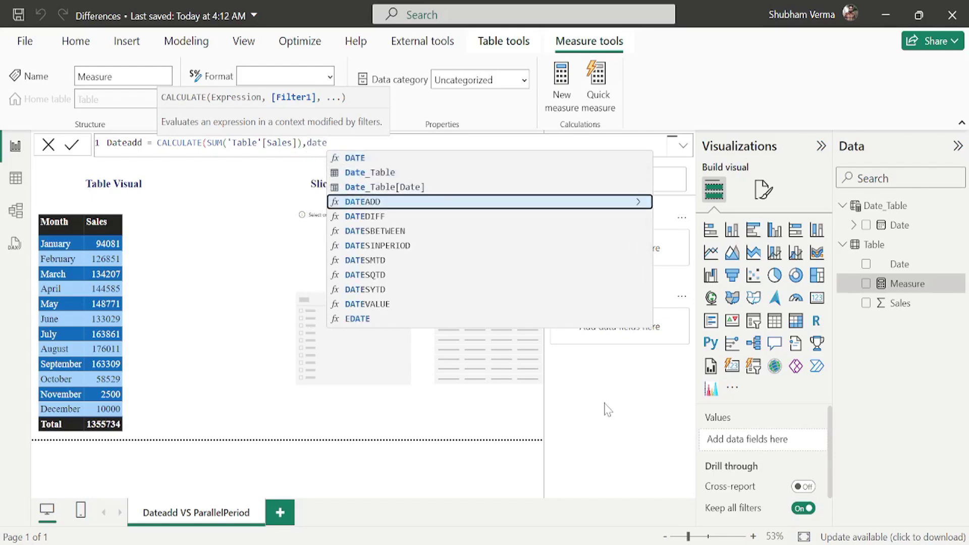
{"action": "key", "text": "Tab"}
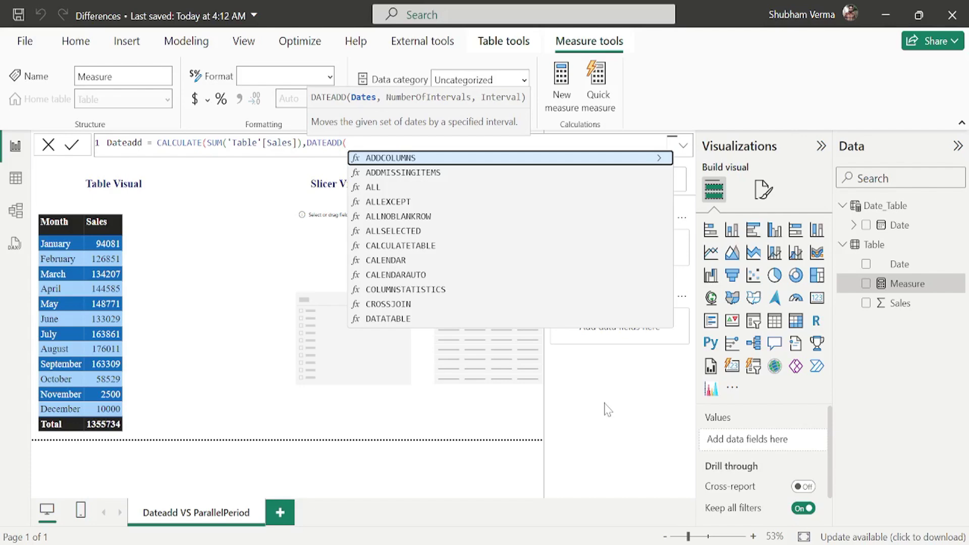
{"action": "type", "text": "Date_Table[Date"}
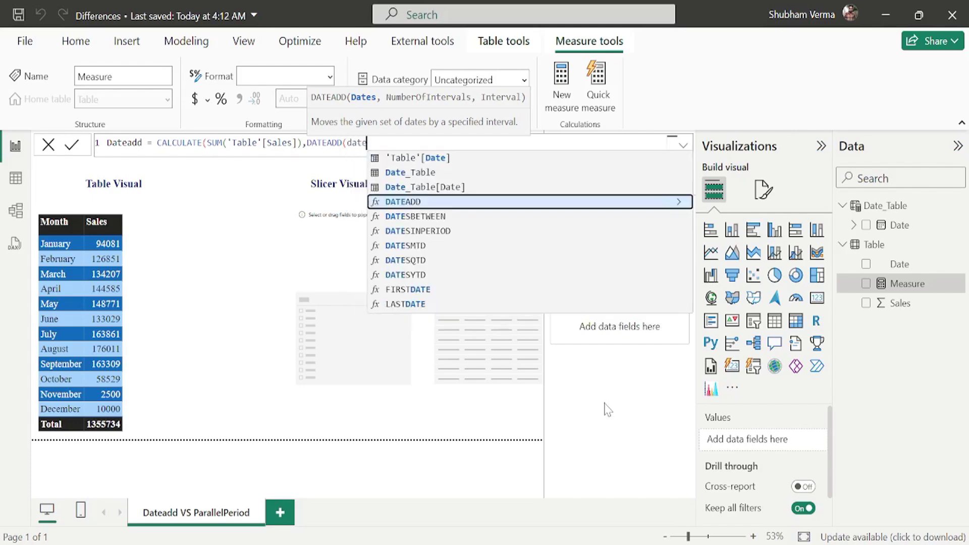
{"action": "type", "text": "],"}
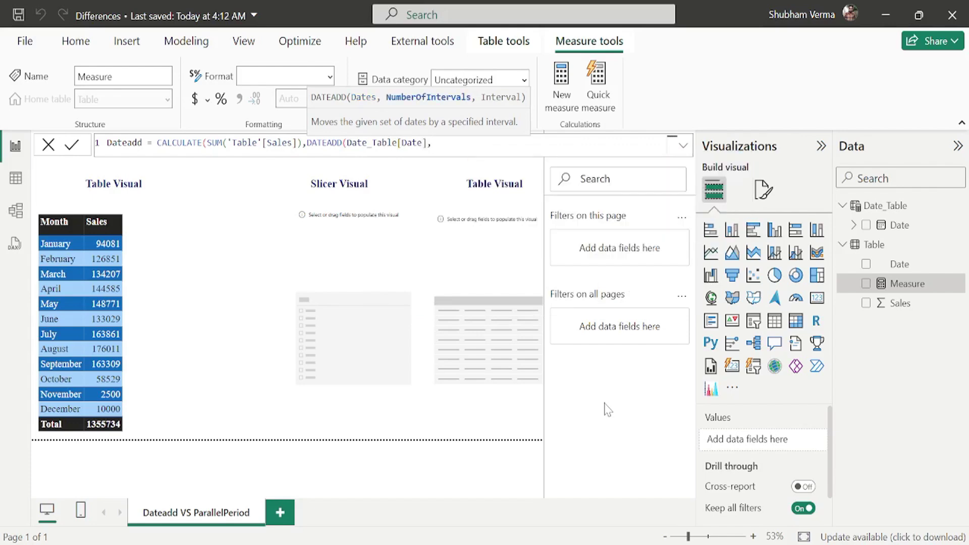
Step: Finish the Dateadd measure with -1 interval of MONTH and add it to the first table visual
{"action": "type", "text": "-1,"}
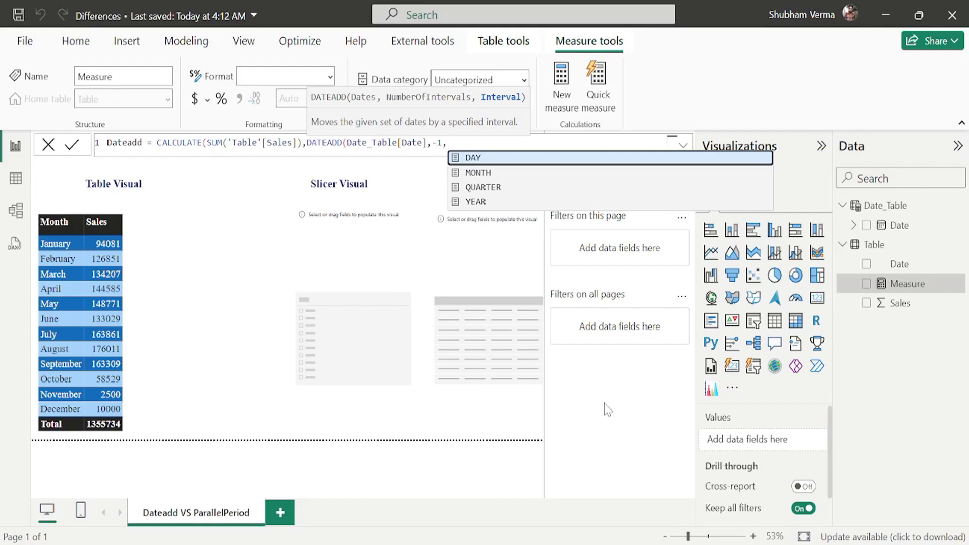
{"action": "key", "text": "Down"}
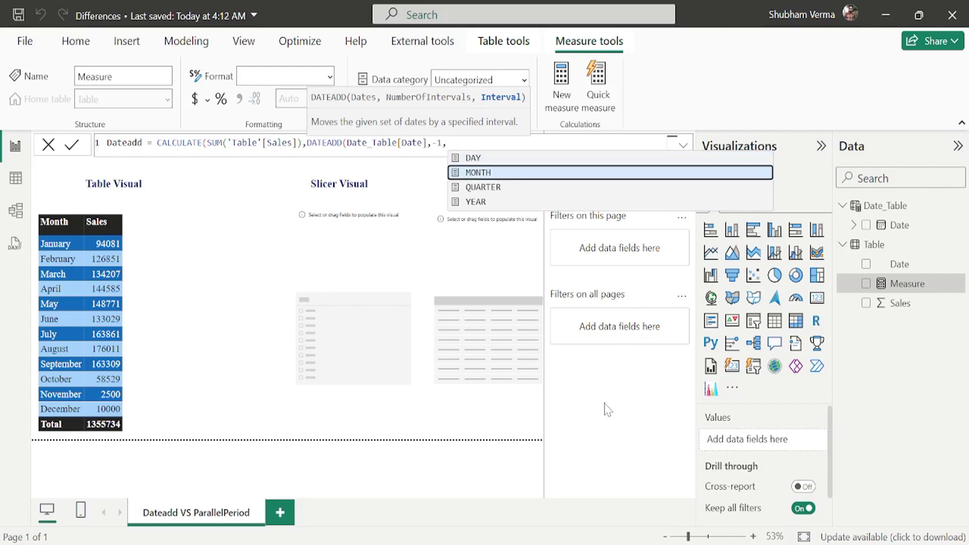
{"action": "key", "text": "Tab"}
{"action": "type", "text": ")"}
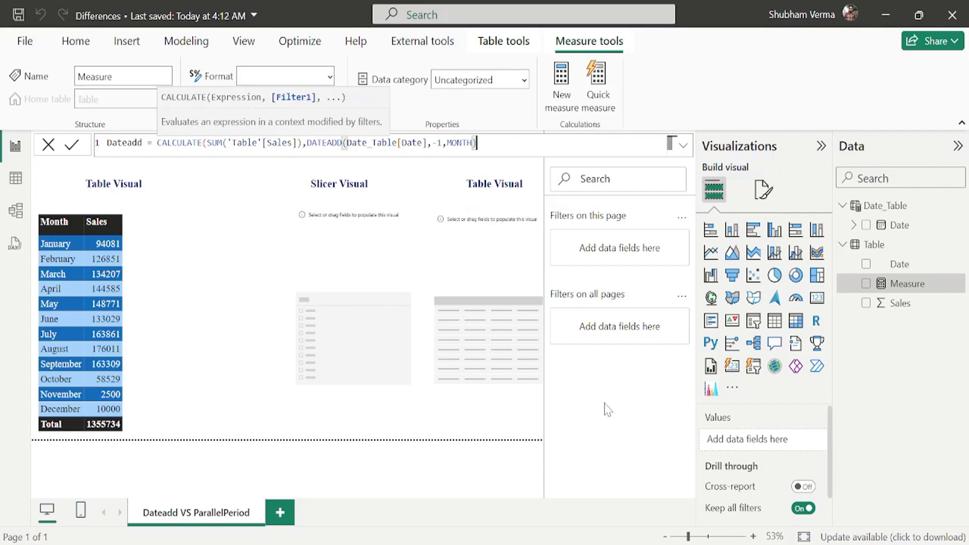
{"action": "type", "text": " )"}
{"action": "key", "text": "Return"}
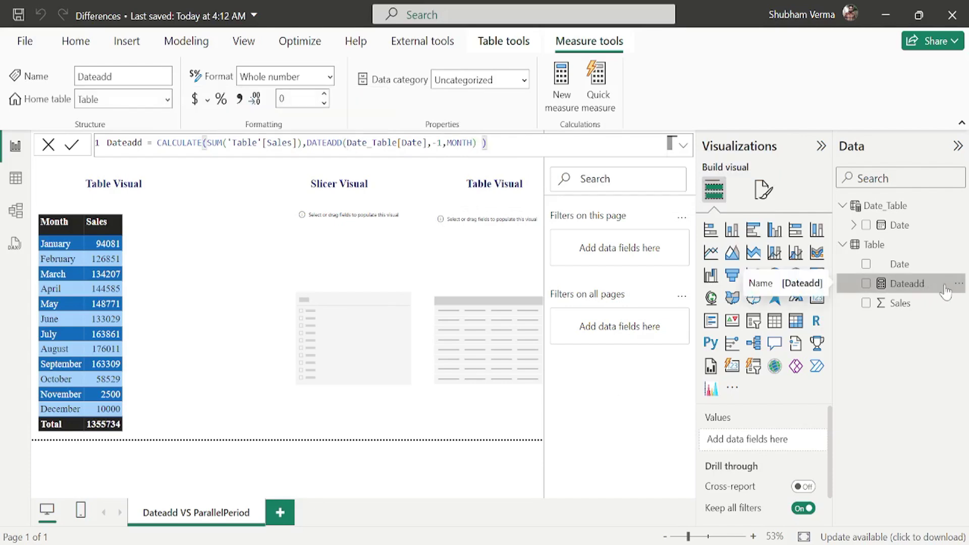
{"action": "left_click_drag", "start_coordinate": [946, 292], "coordinate": [225, 335]}
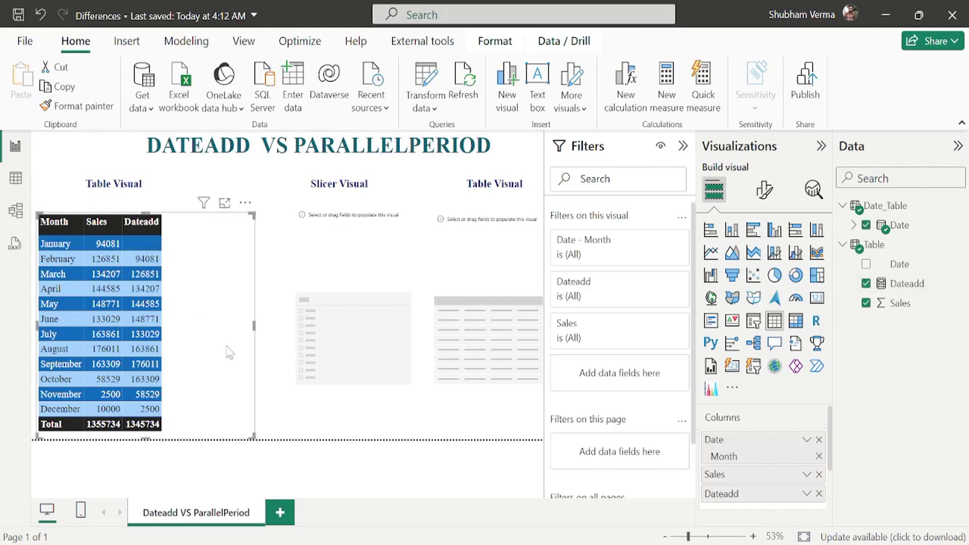
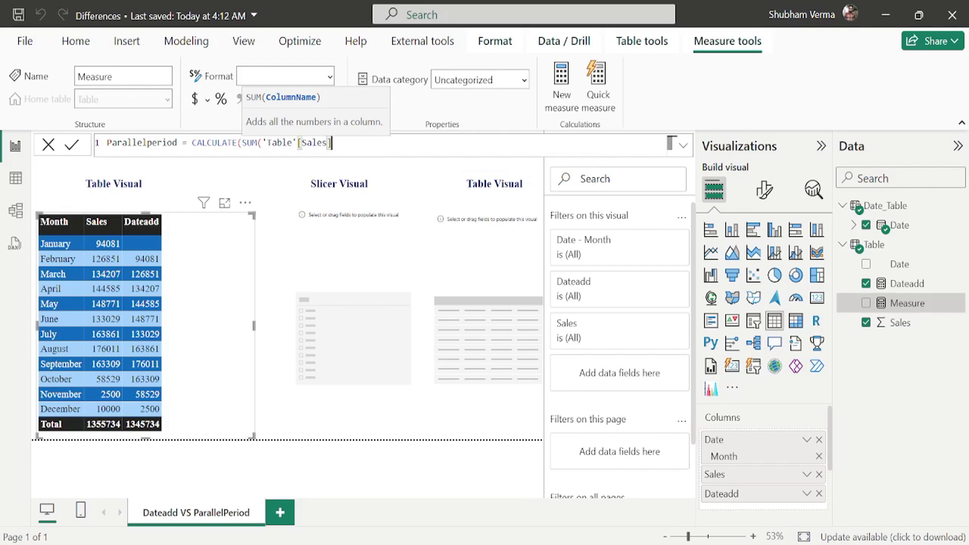
Step: Close the SUM in the Parallelperiod measure and add a PARALLELPERIOD filter argument with Date_Table[Date] as its dates
{"action": "type", "text": "),"}
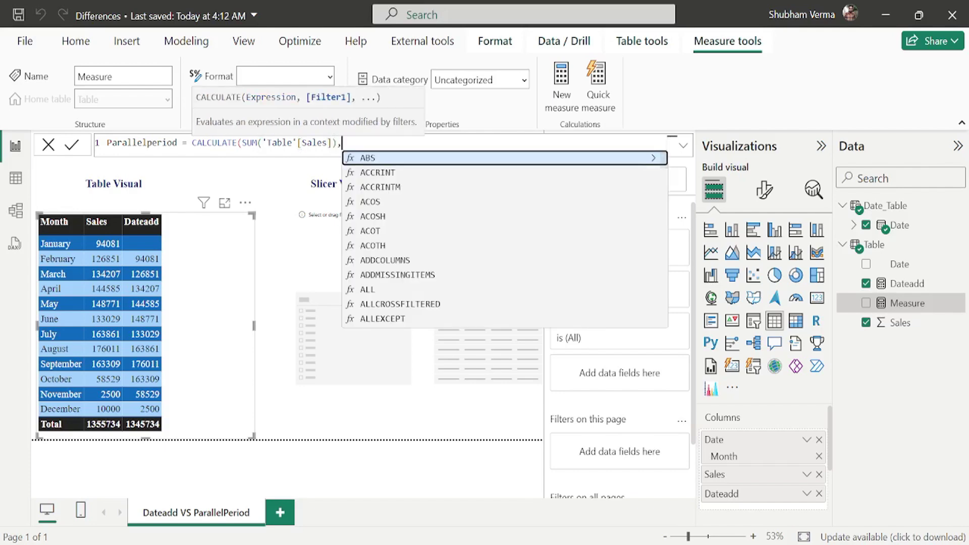
{"action": "type", "text": "para"}
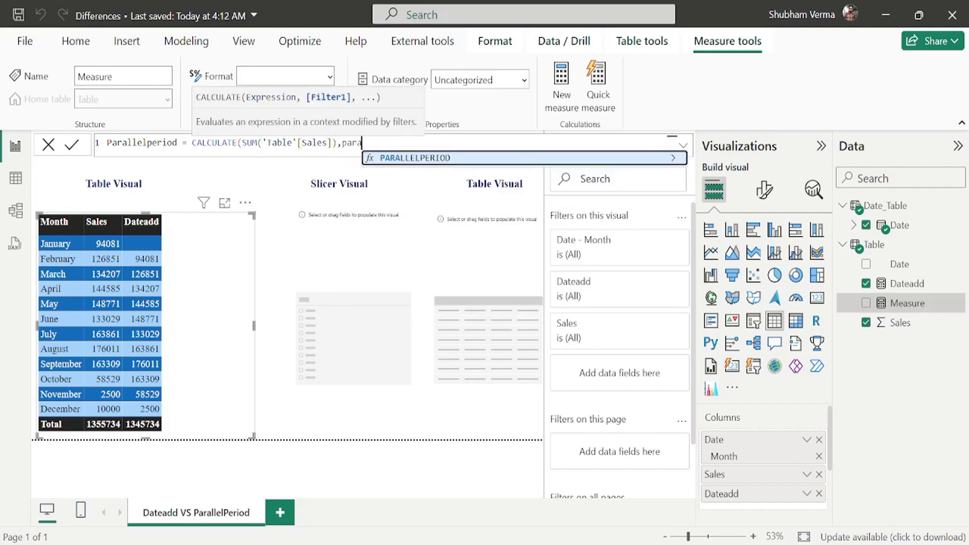
{"action": "key", "text": "Tab"}
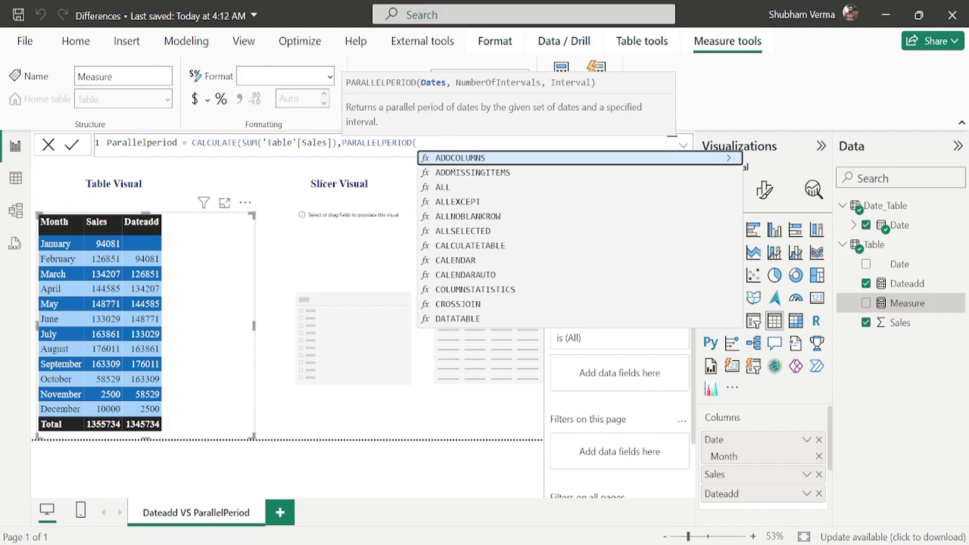
{"action": "type", "text": "date"}
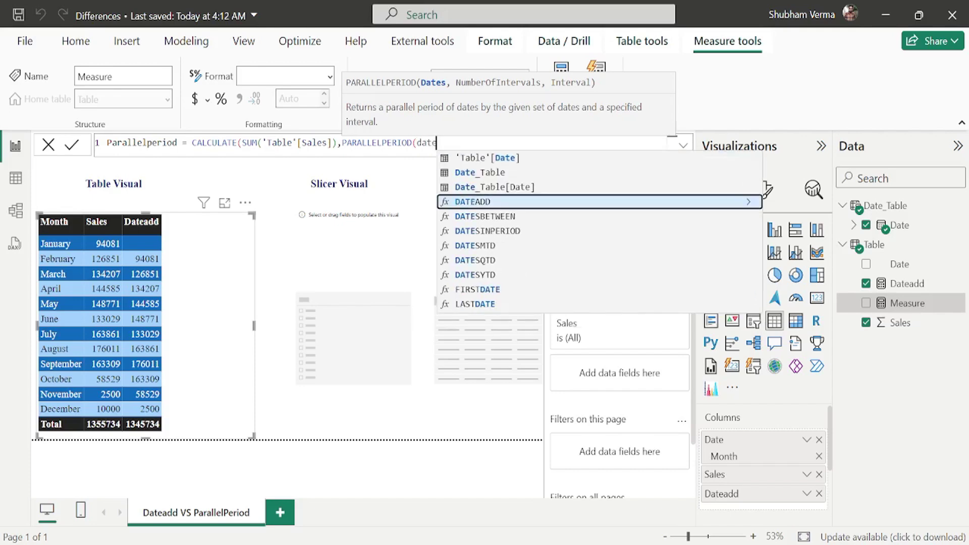
{"action": "key", "text": "Up"}
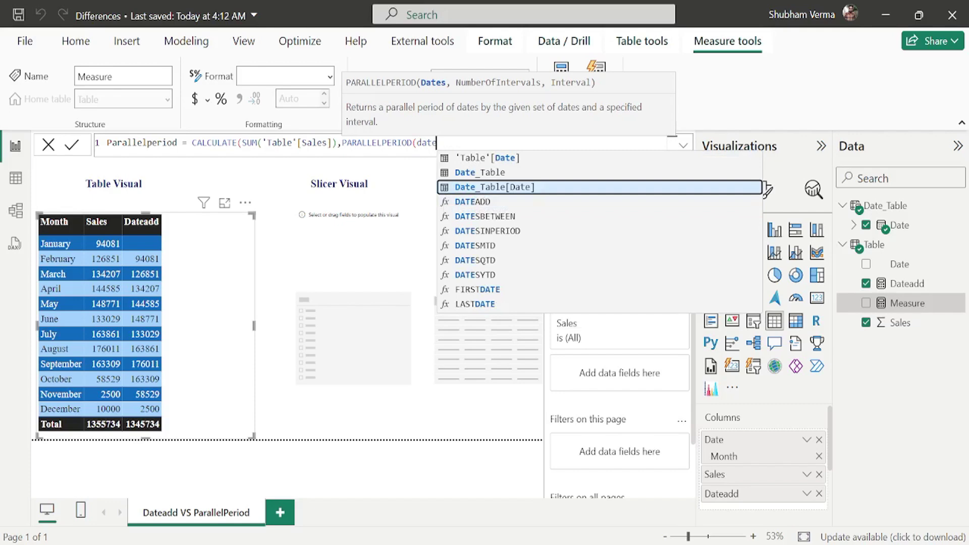
{"action": "key", "text": "Tab"}
{"action": "type", "text": ","}
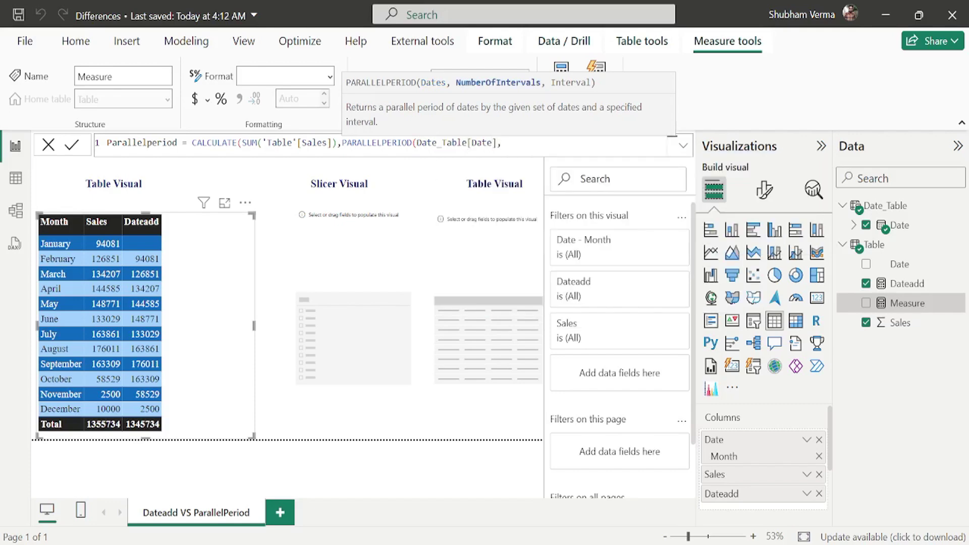
Step: Finish the Parallelperiod measure with -1 interval of MONTH and add it to the first table visual
{"action": "type", "text": "-1,"}
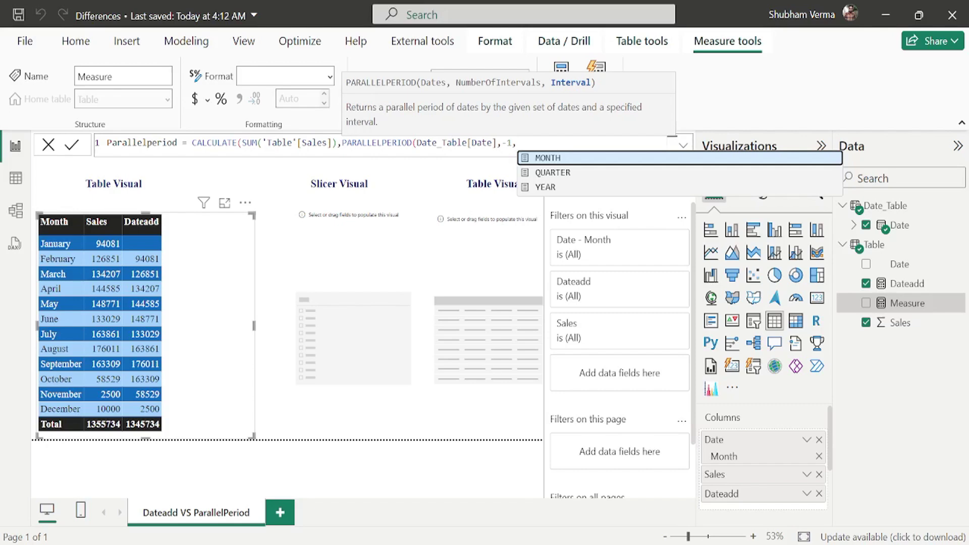
{"action": "key", "text": "Tab"}
{"action": "type", "text": ")"}
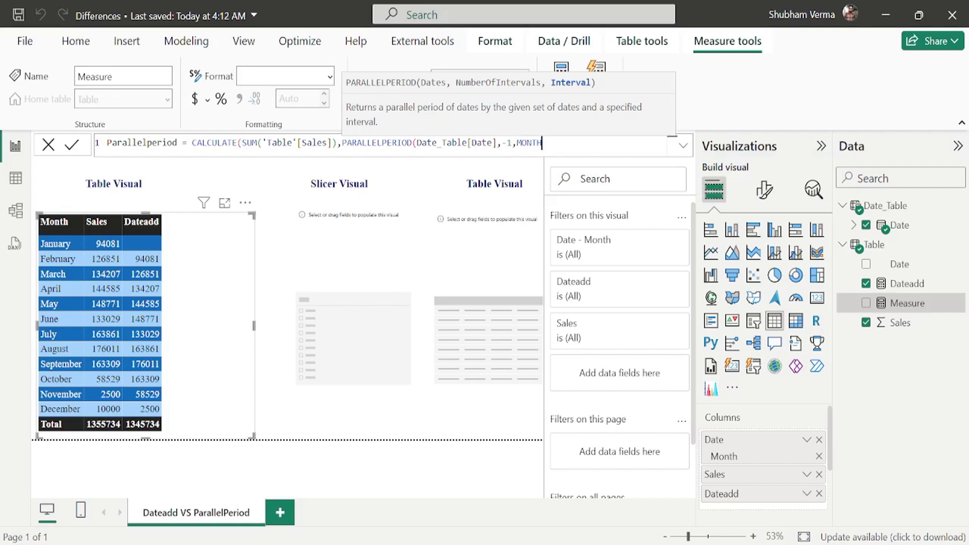
{"action": "key", "text": "Return"}
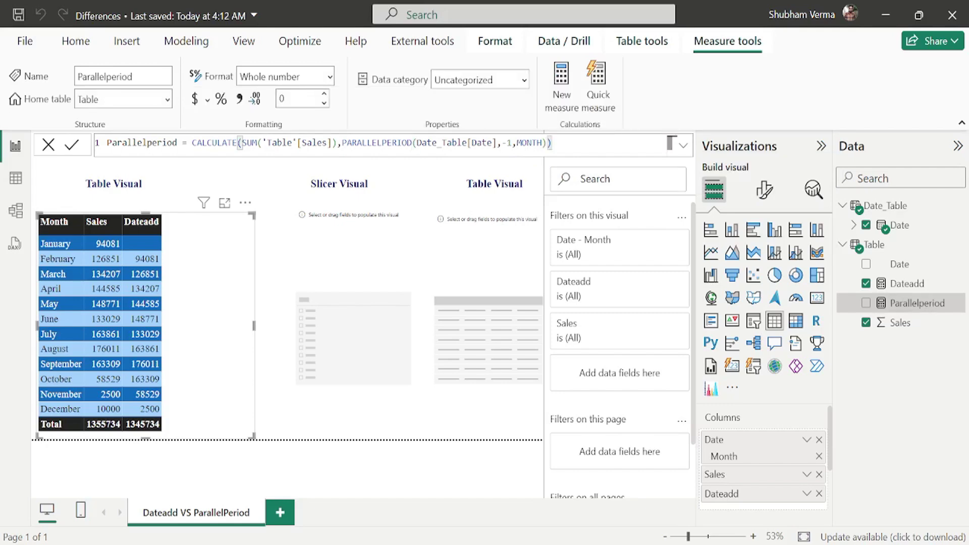
{"action": "left_click_drag", "start_coordinate": [939, 310], "coordinate": [224, 249]}
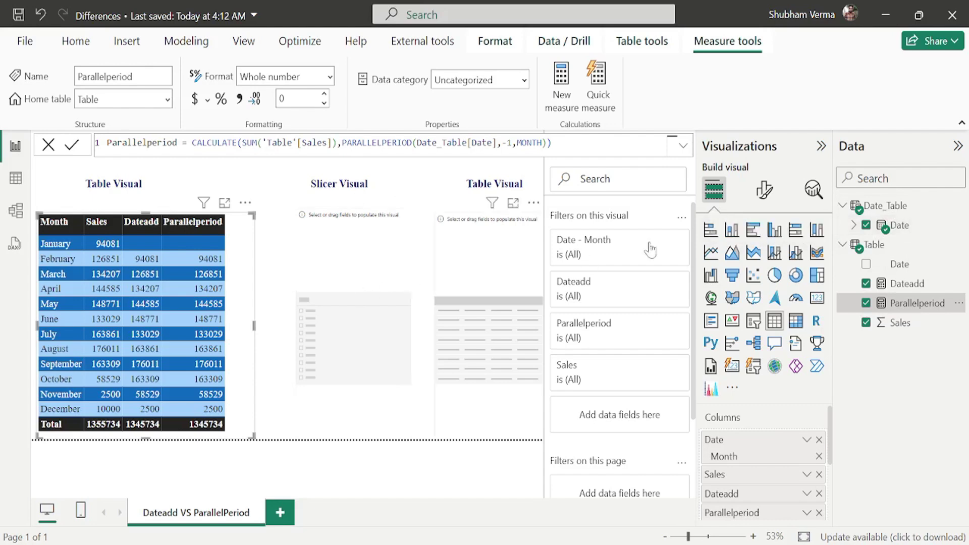
Step: Fill the slicer with Date_Table's Date, and the second table visual with only its Month level plus Sales from Table
{"action": "left_click_drag", "start_coordinate": [918, 228], "coordinate": [354, 281]}
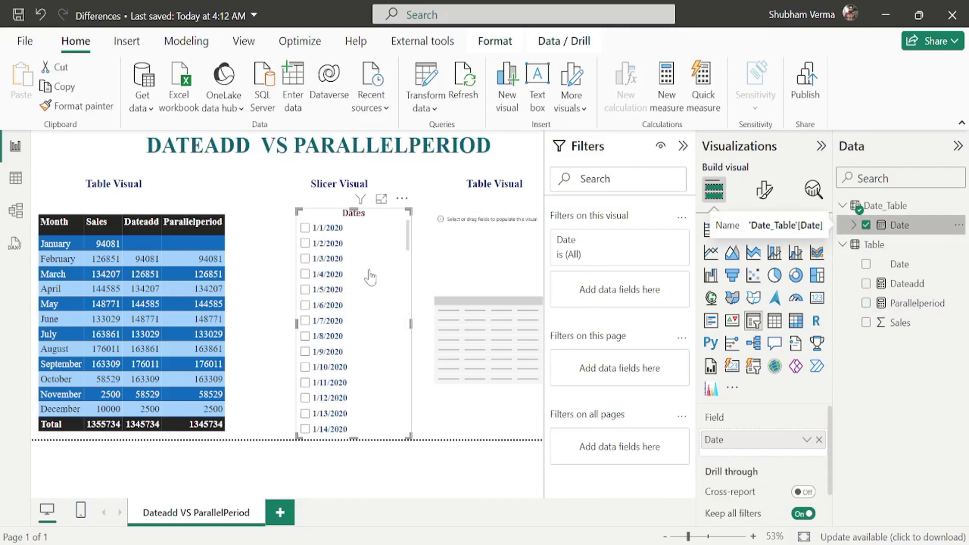
{"action": "left_click", "coordinate": [504, 250]}
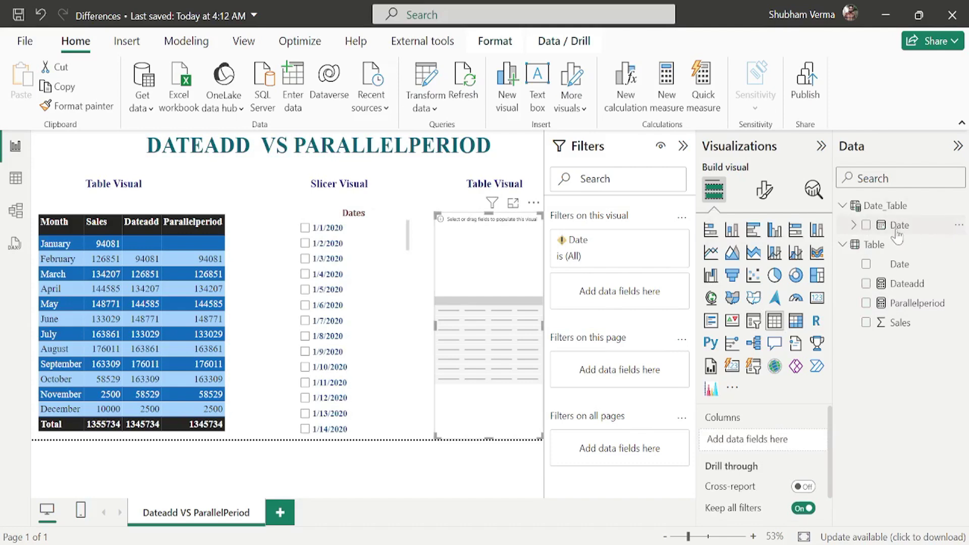
{"action": "left_click_drag", "start_coordinate": [909, 227], "coordinate": [506, 360]}
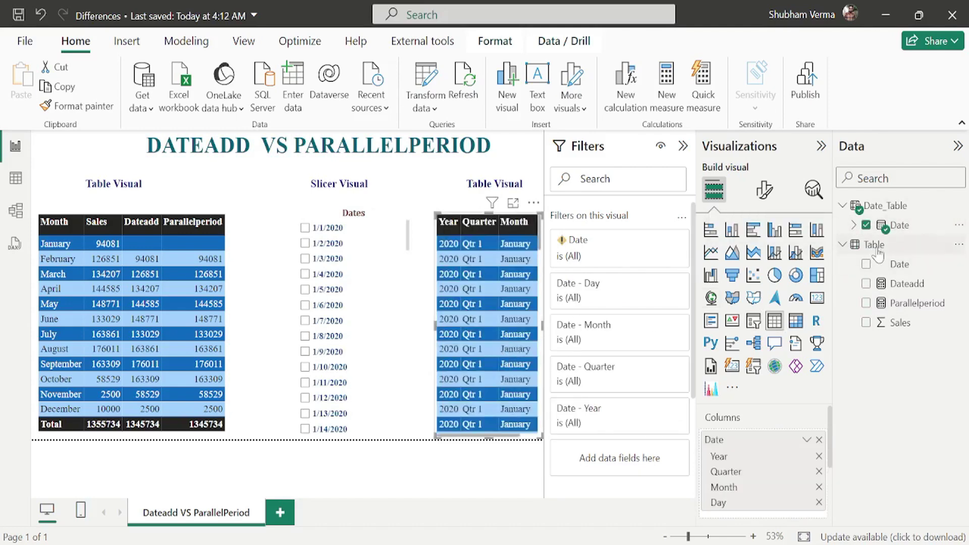
{"action": "left_click_drag", "start_coordinate": [918, 337], "coordinate": [745, 438]}
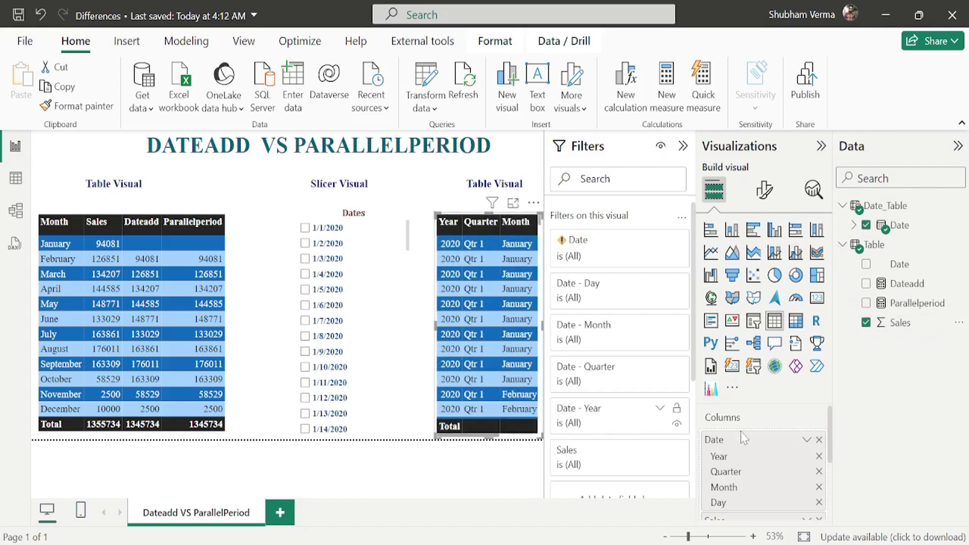
{"action": "left_click", "coordinate": [819, 456]}
{"action": "left_click", "coordinate": [820, 456]}
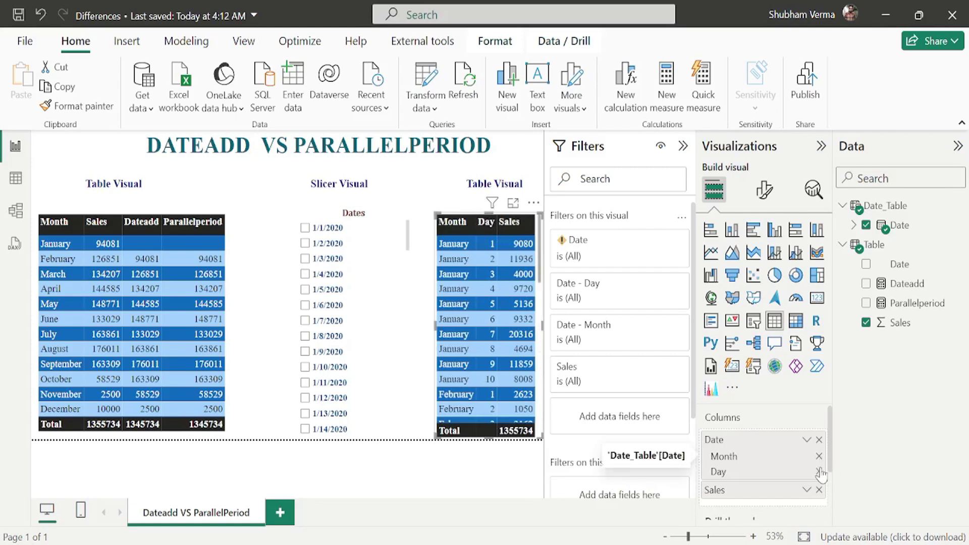
{"action": "left_click", "coordinate": [820, 472]}
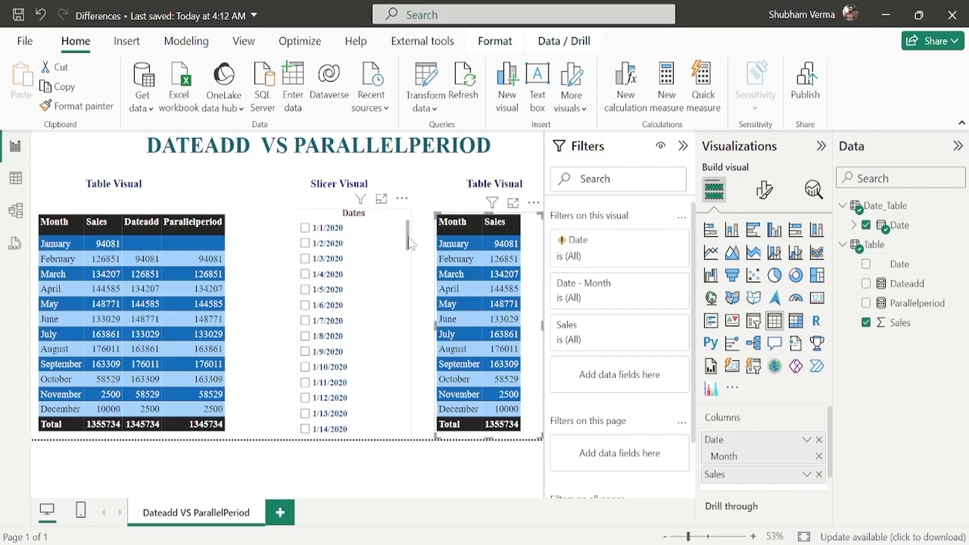
Step: Filter the report to 2/1/2020 with the slicer to compare both measures, and clear the selection
{"action": "left_click_drag", "start_coordinate": [410, 242], "coordinate": [410, 298]}
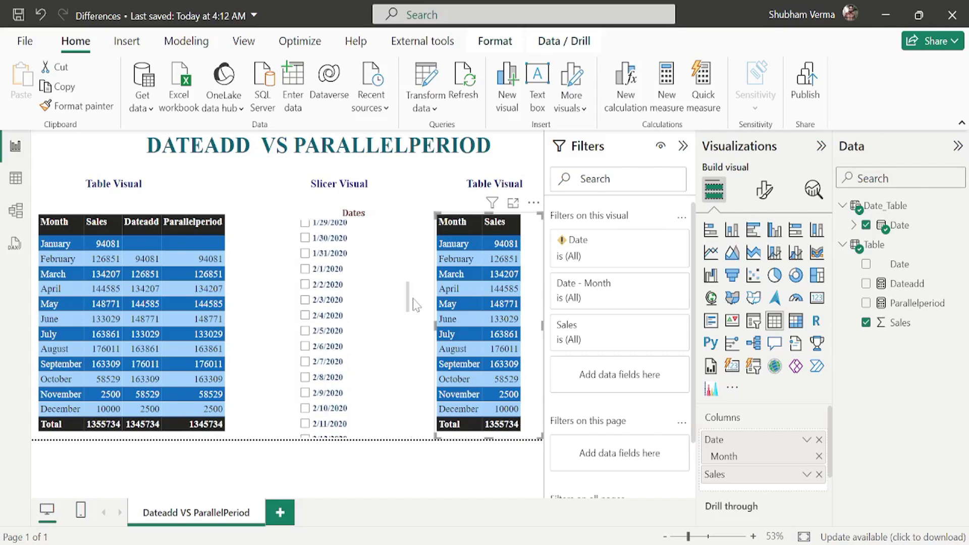
{"action": "left_click", "coordinate": [305, 269]}
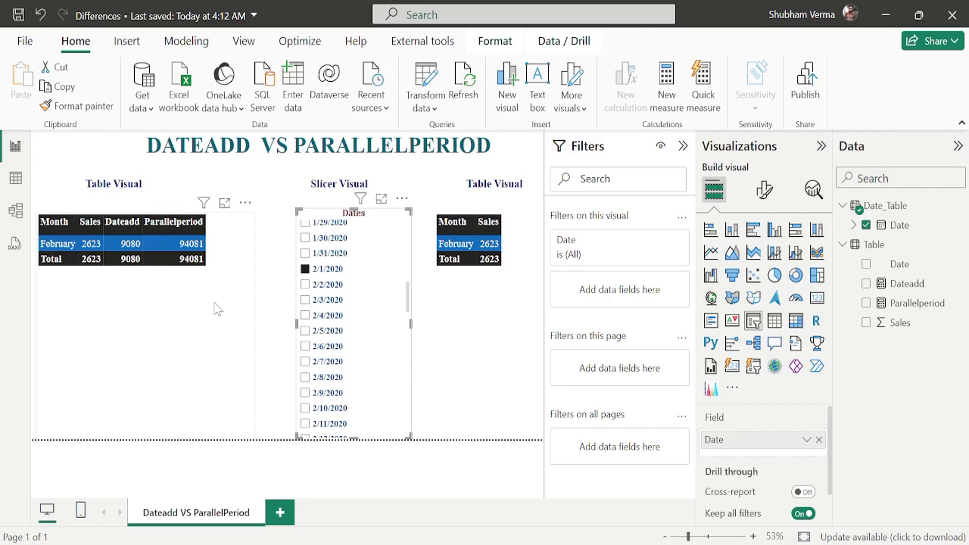
{"action": "left_click", "coordinate": [306, 270]}
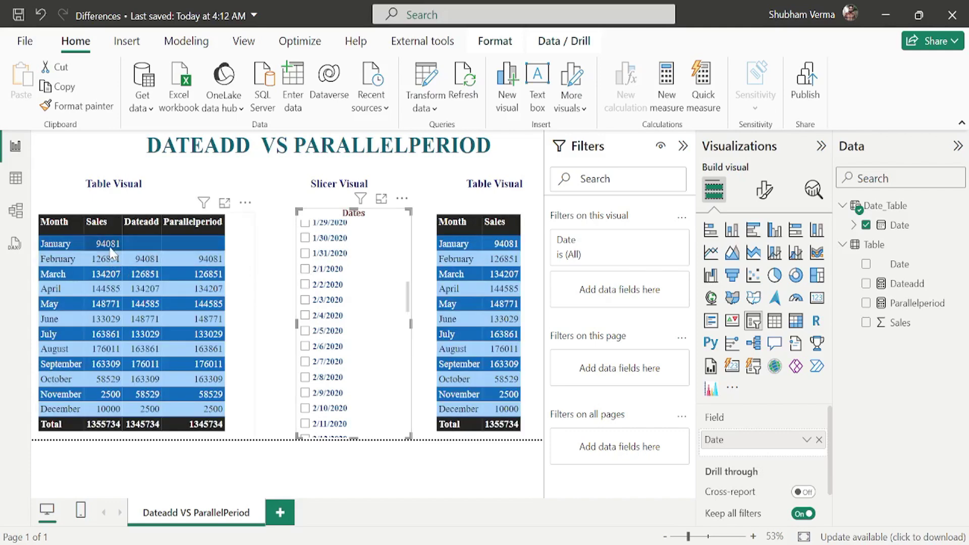
Step: Select 2/1/2020, 2/2/2020, 2/3/2020 and 2/4/2020 one at a time in the slicer to compare Dateadd with Parallelperiod
{"action": "left_click", "coordinate": [305, 269]}
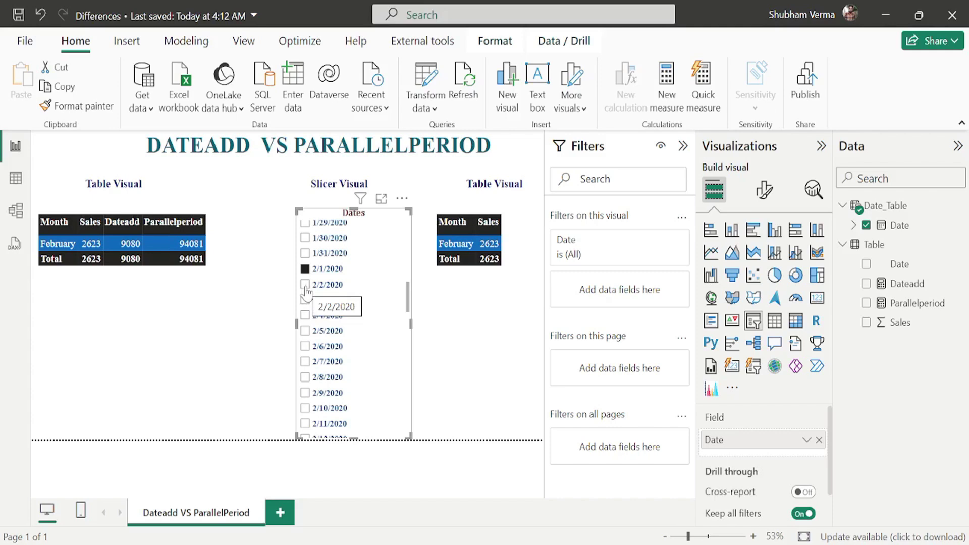
{"action": "left_click", "coordinate": [306, 287]}
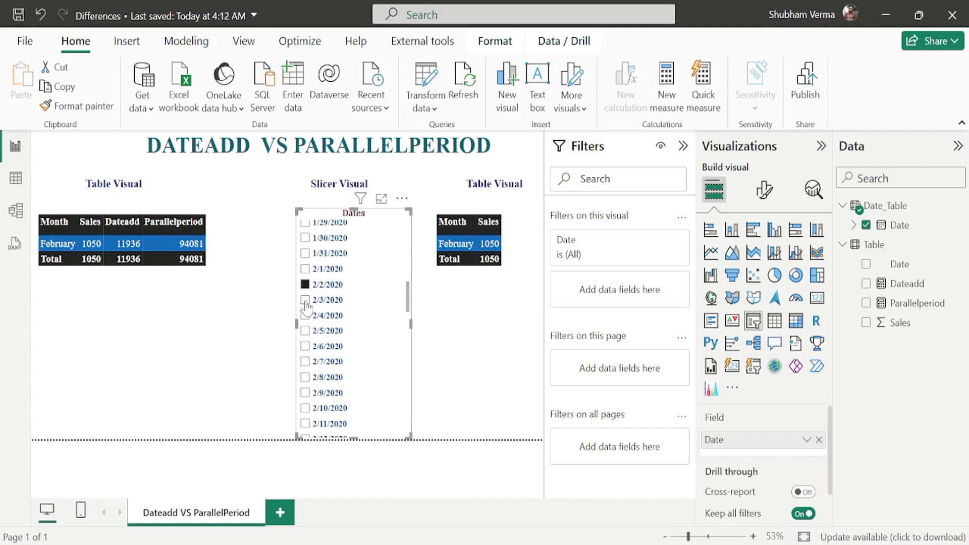
{"action": "left_click", "coordinate": [306, 300]}
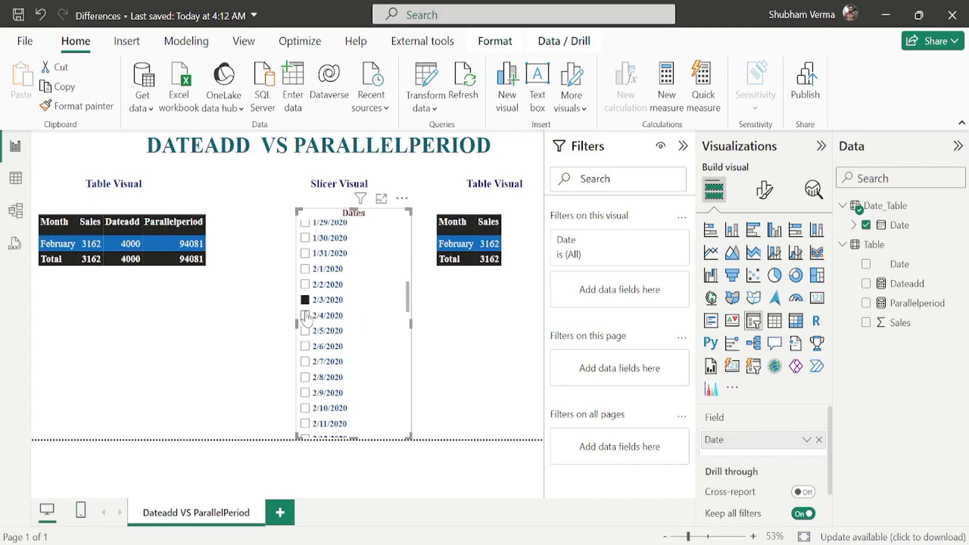
{"action": "left_click", "coordinate": [305, 315]}
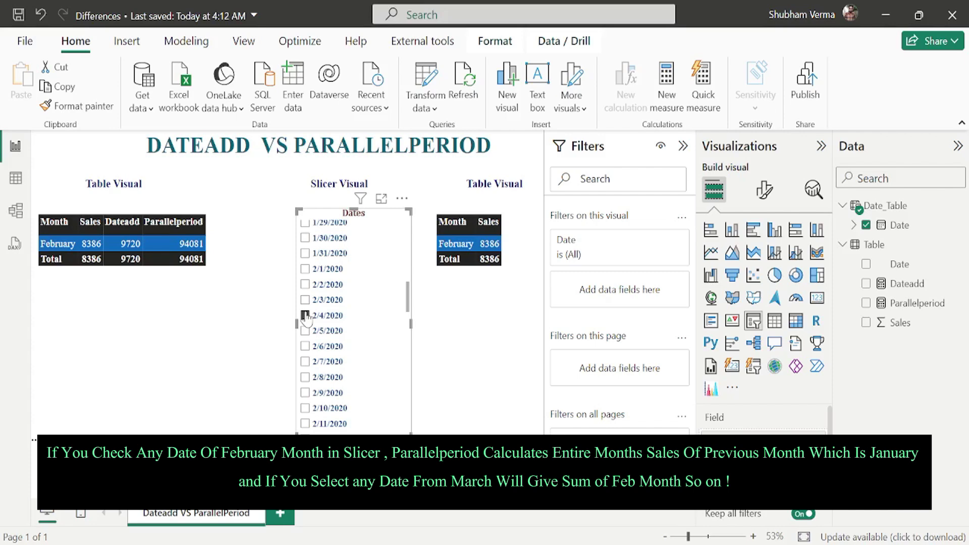
Step: Select 2/1/2020 in the slicer, and filter the Date column of Table to 1/1/2020 in the data view
{"action": "left_click", "coordinate": [305, 270]}
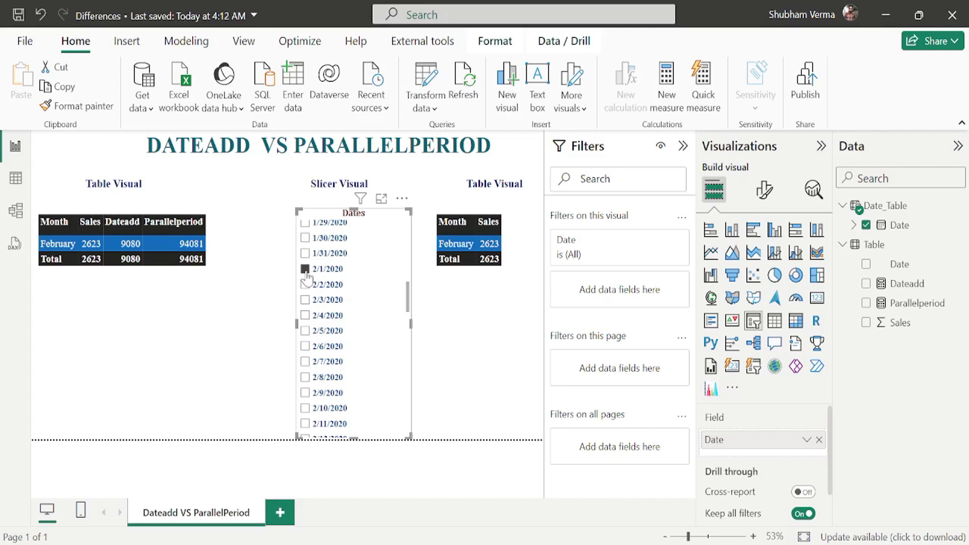
{"action": "left_click", "coordinate": [17, 183]}
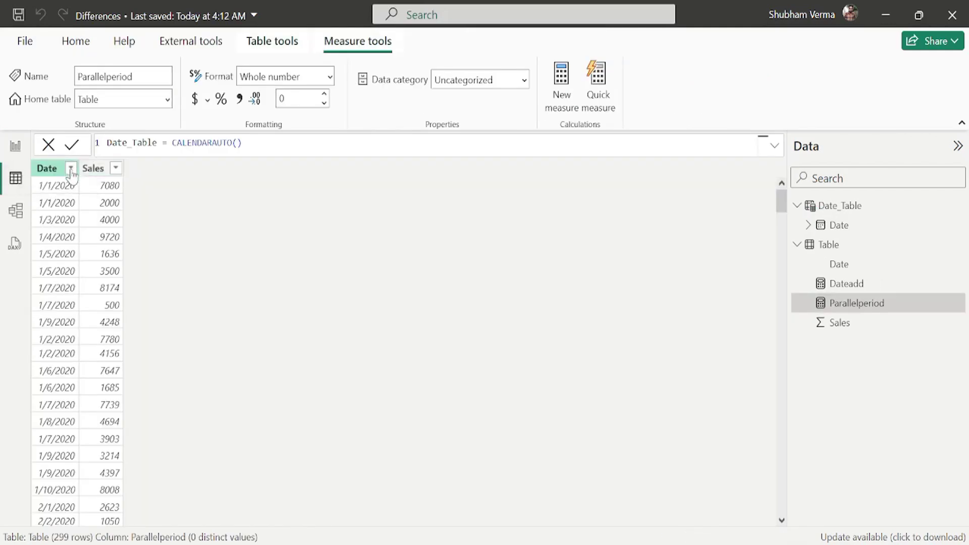
{"action": "left_click", "coordinate": [71, 170]}
{"action": "left_click", "coordinate": [112, 214]}
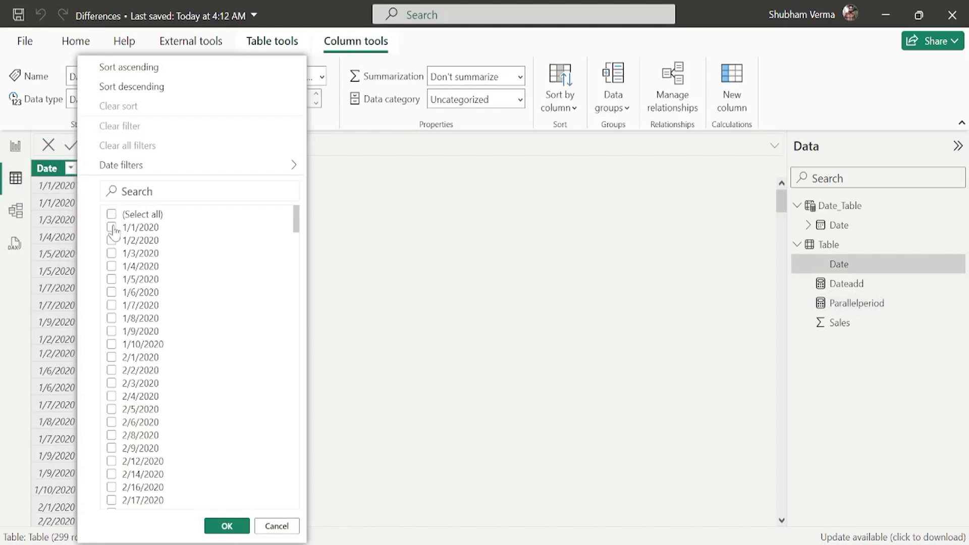
{"action": "left_click", "coordinate": [112, 227]}
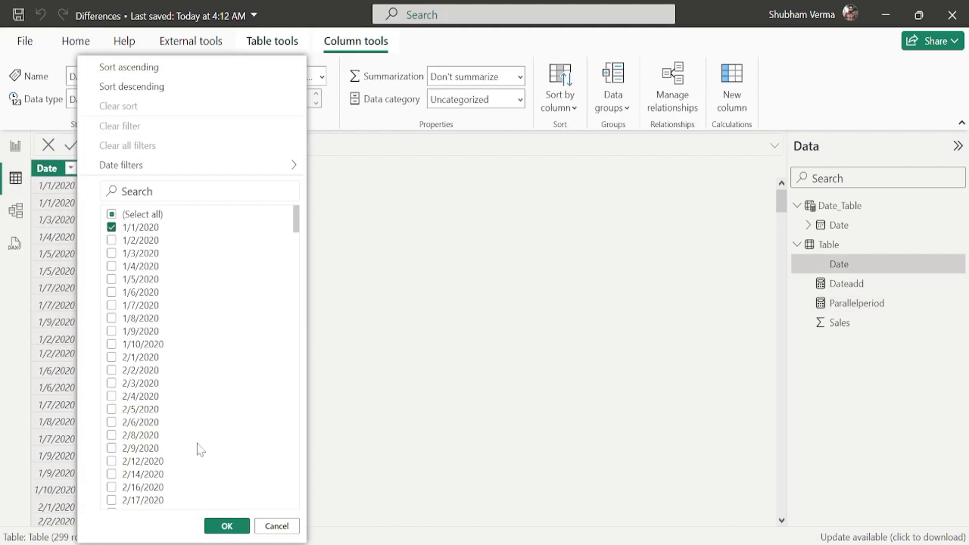
{"action": "left_click", "coordinate": [227, 526]}
Step: Switch to Calculator and add the two 1/1/2020 sales, 2000 + 7080, to check the Dateadd value
{"action": "left_click", "coordinate": [729, 505]}
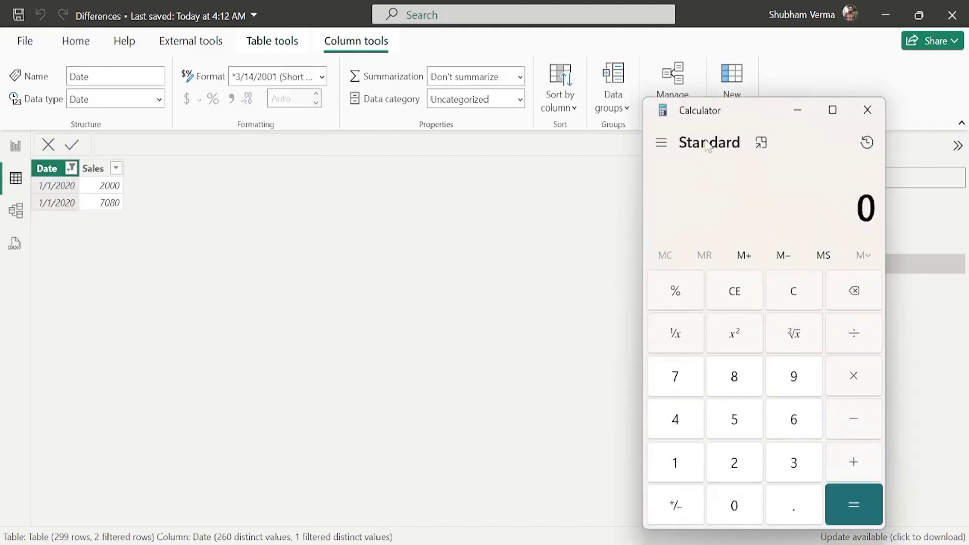
{"action": "type", "text": "2000 + "}
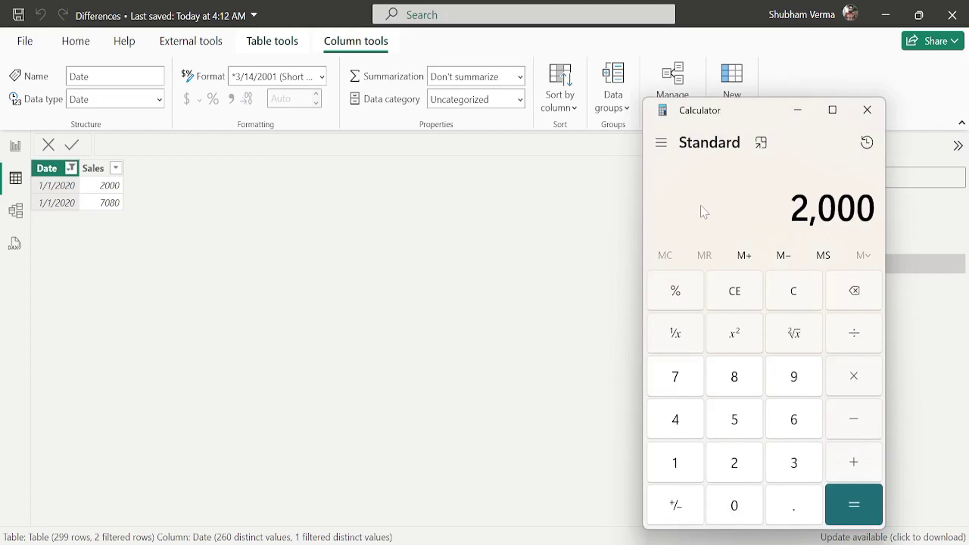
{"action": "type", "text": "7080"}
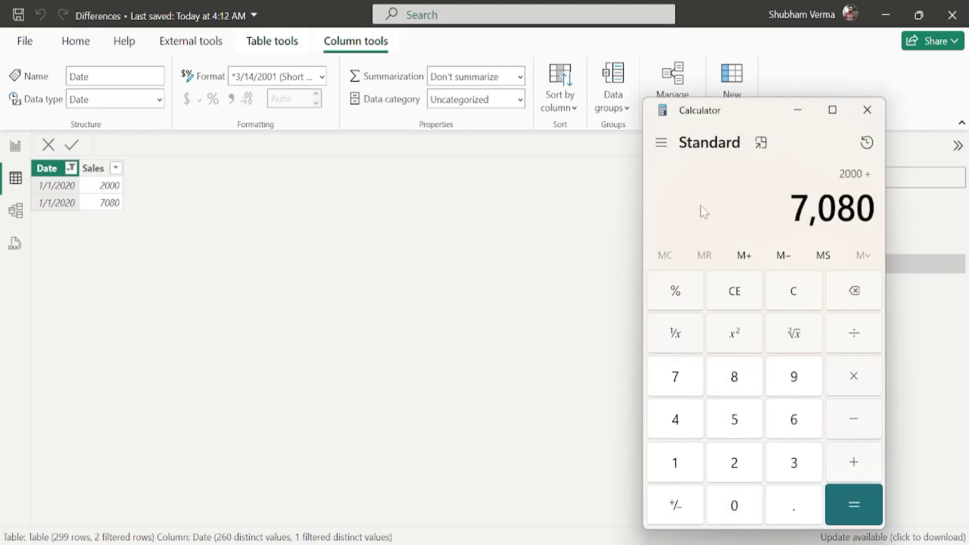
{"action": "key", "text": "Return"}
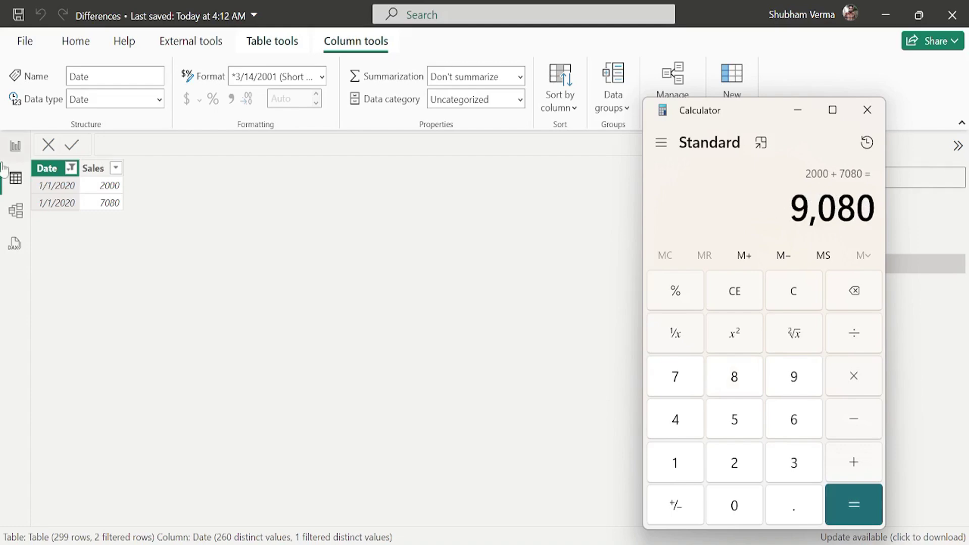
{"action": "left_click", "coordinate": [67, 171]}
Step: Select only 2/2/2020 in the report's slicer, and change the Date column filter of Table to 1/2/2020
{"action": "left_click", "coordinate": [15, 146]}
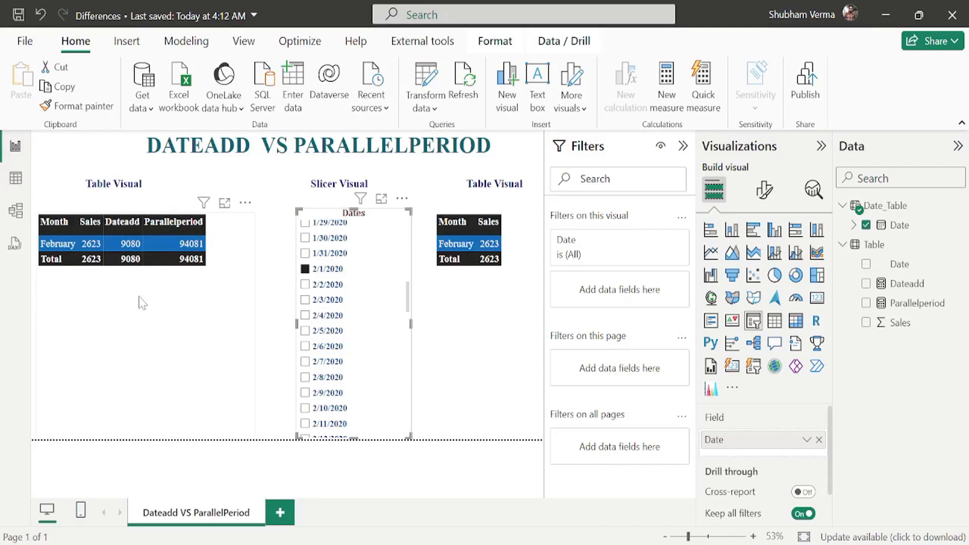
{"action": "left_click", "coordinate": [305, 285]}
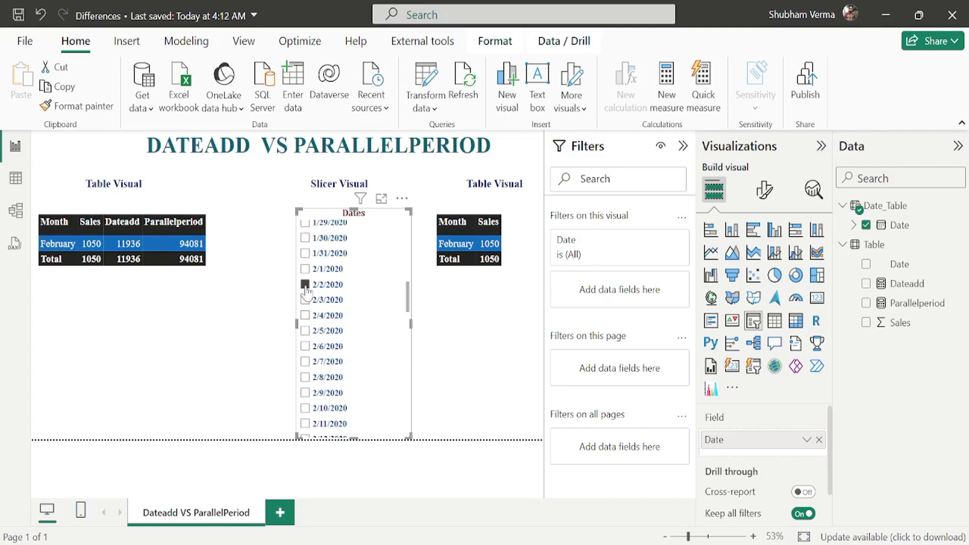
{"action": "left_click", "coordinate": [16, 178]}
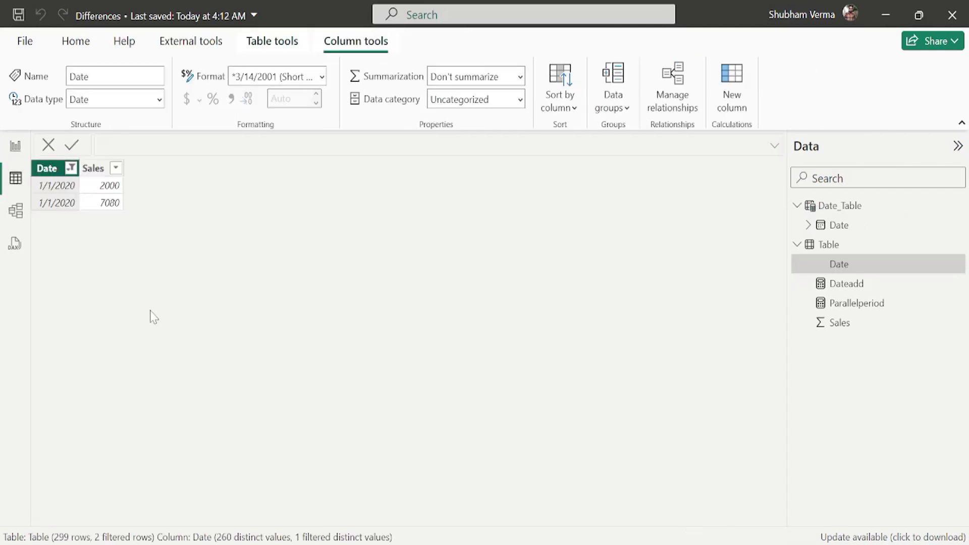
{"action": "left_click", "coordinate": [71, 168]}
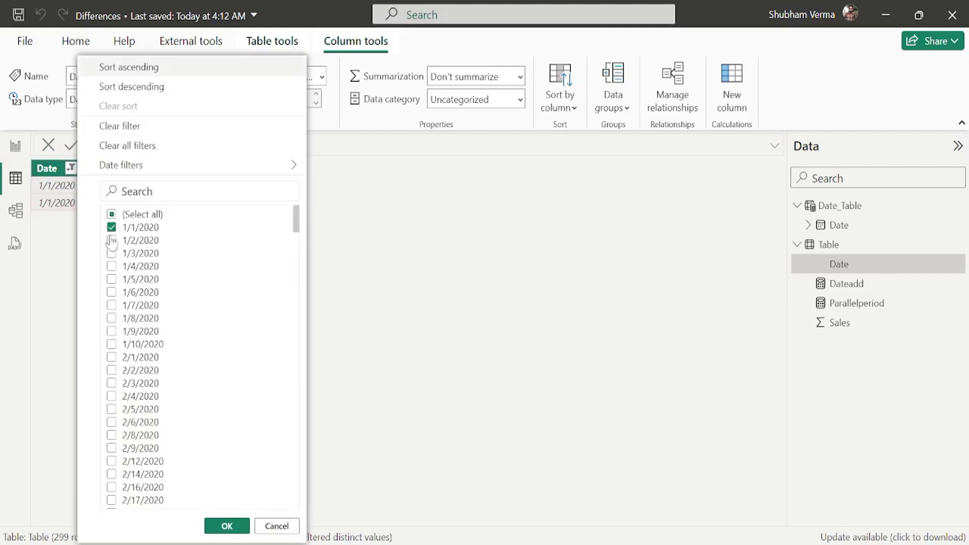
{"action": "left_click", "coordinate": [111, 227]}
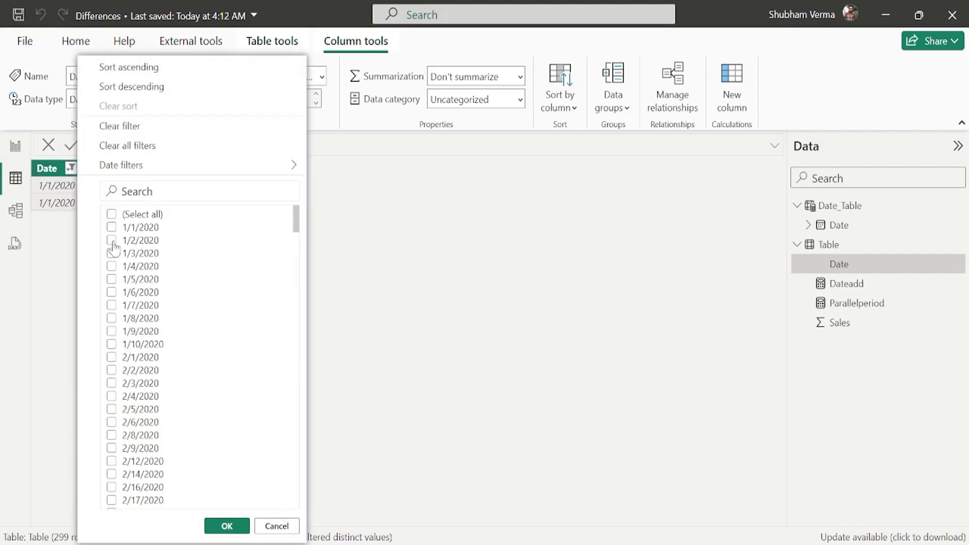
{"action": "left_click", "coordinate": [112, 240]}
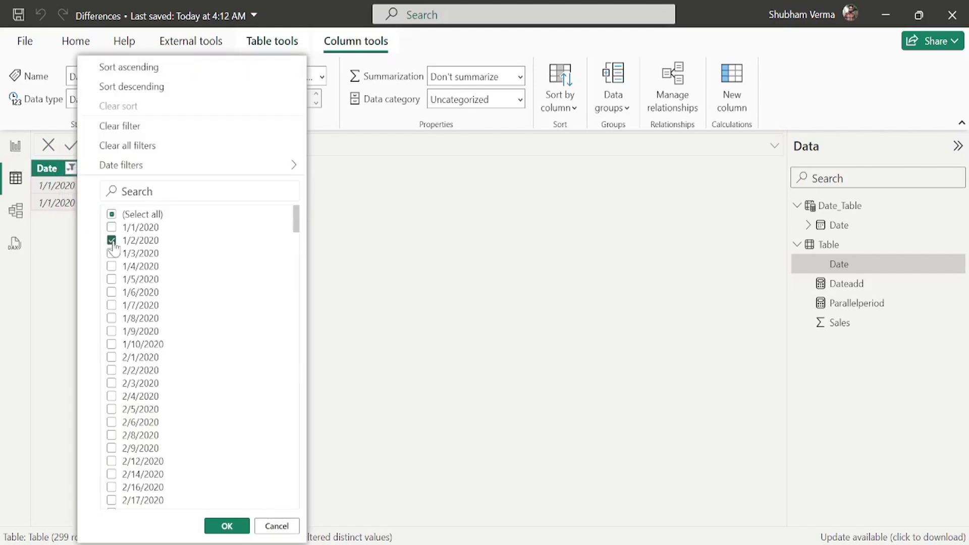
{"action": "left_click", "coordinate": [226, 526]}
Step: Clear the previous calculation in Calculator and add the two 1/2/2020 sales, 4156 + 7780
{"action": "key", "text": "alt+Tab"}
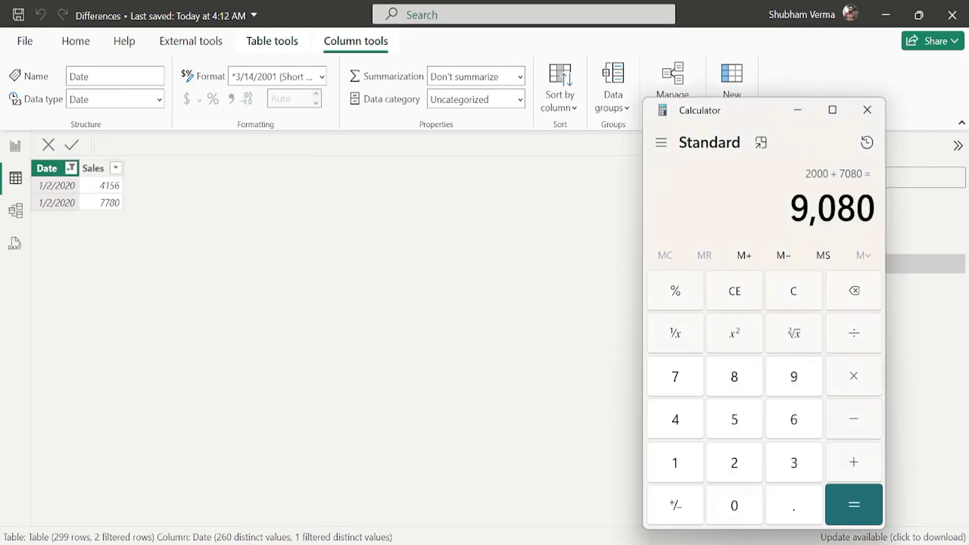
{"action": "left_click", "coordinate": [795, 301]}
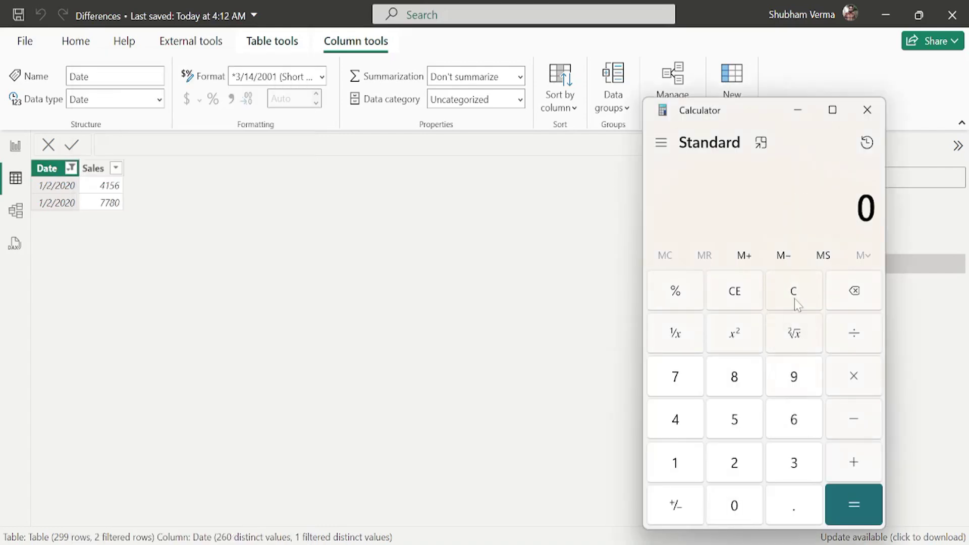
{"action": "type", "text": "4156 + 778"}
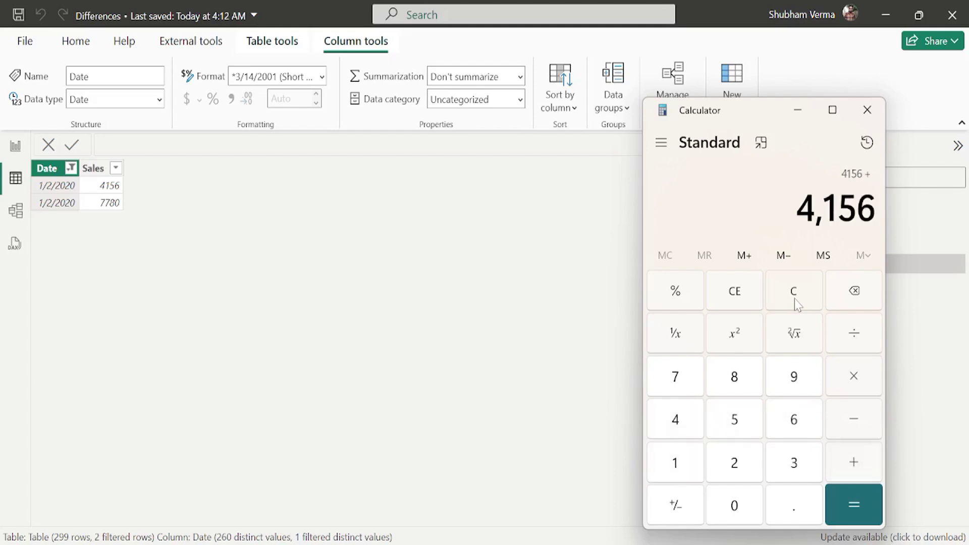
{"action": "type", "text": "0"}
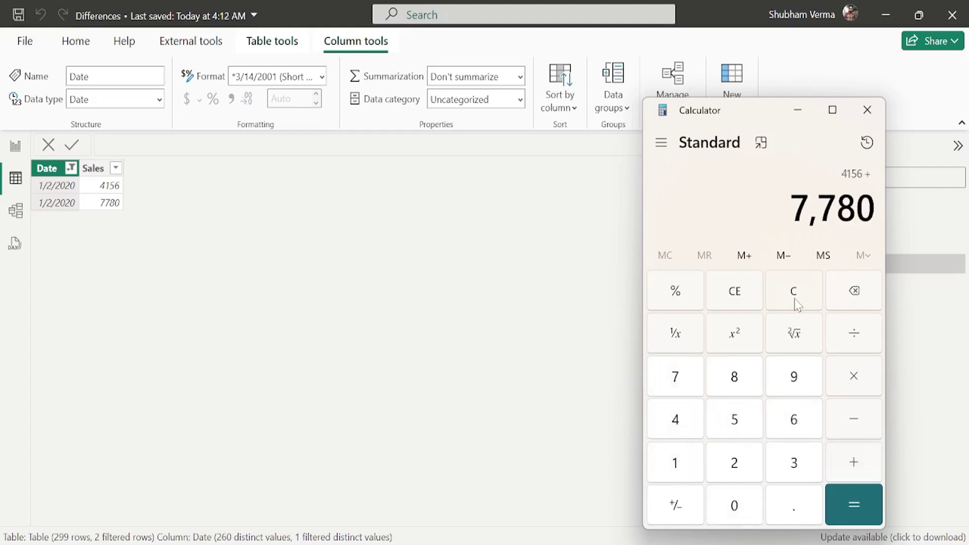
{"action": "key", "text": "Return"}
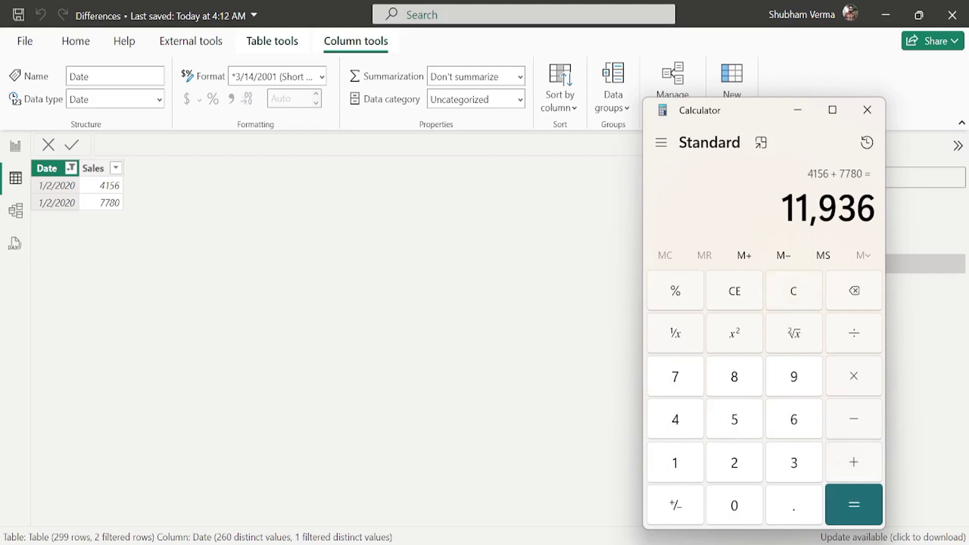
Step: Return to the report and clear the 2/2/2020 selection in the slicer so both tables cover all months
{"action": "left_click", "coordinate": [15, 147]}
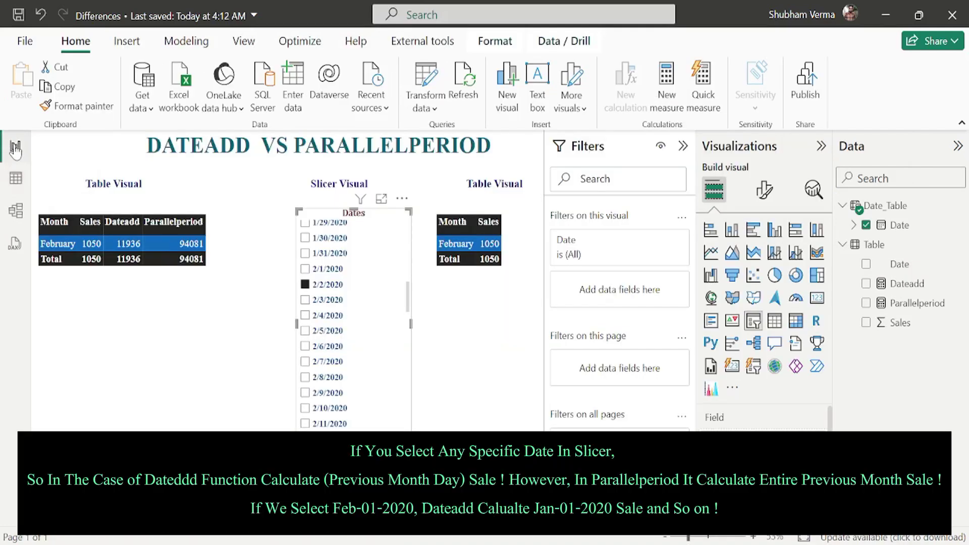
{"action": "left_click", "coordinate": [324, 294]}
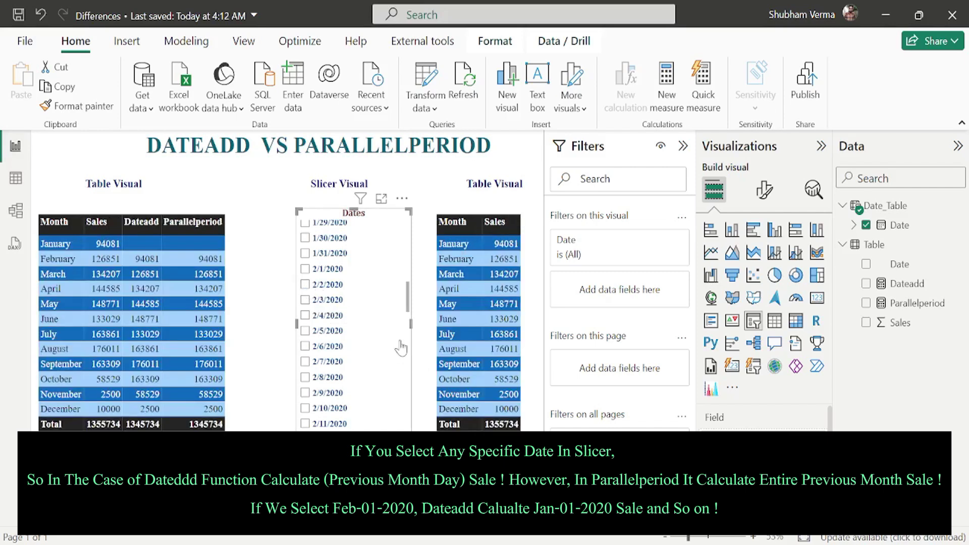